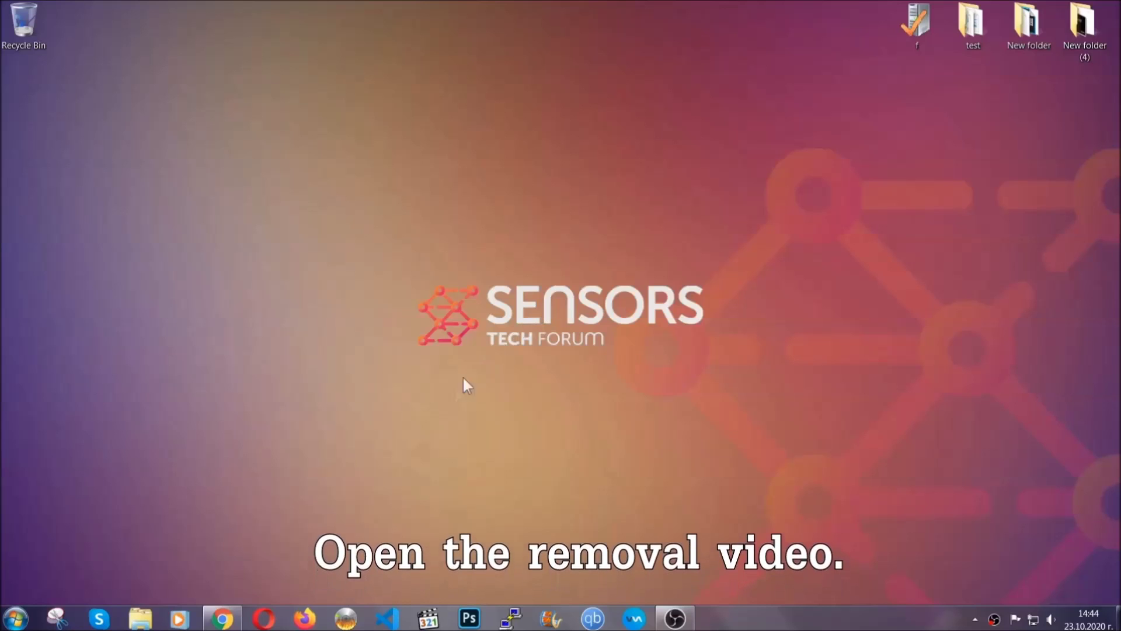
Step: Bring up Chrome with the YouTube video 'How to Remove a Ransomware Virus (Windows)'
left_click(222, 620)
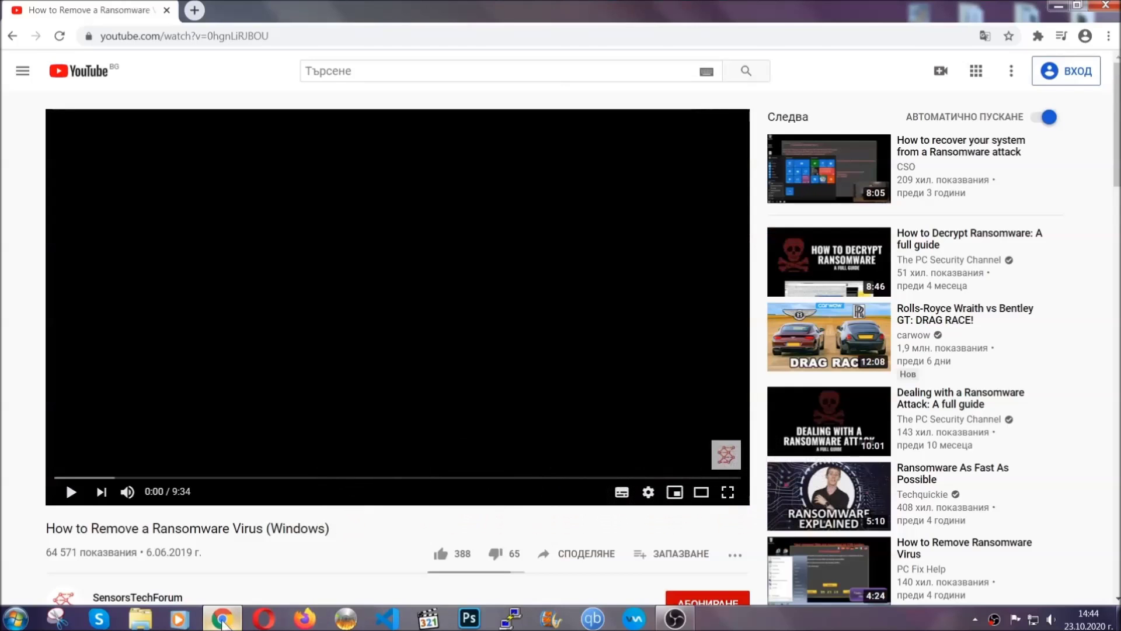
Step: Follow the SensorsTechForum description link, download SpyHunter-Installer.exe, and run it
scroll(205, 477, "down", 4)
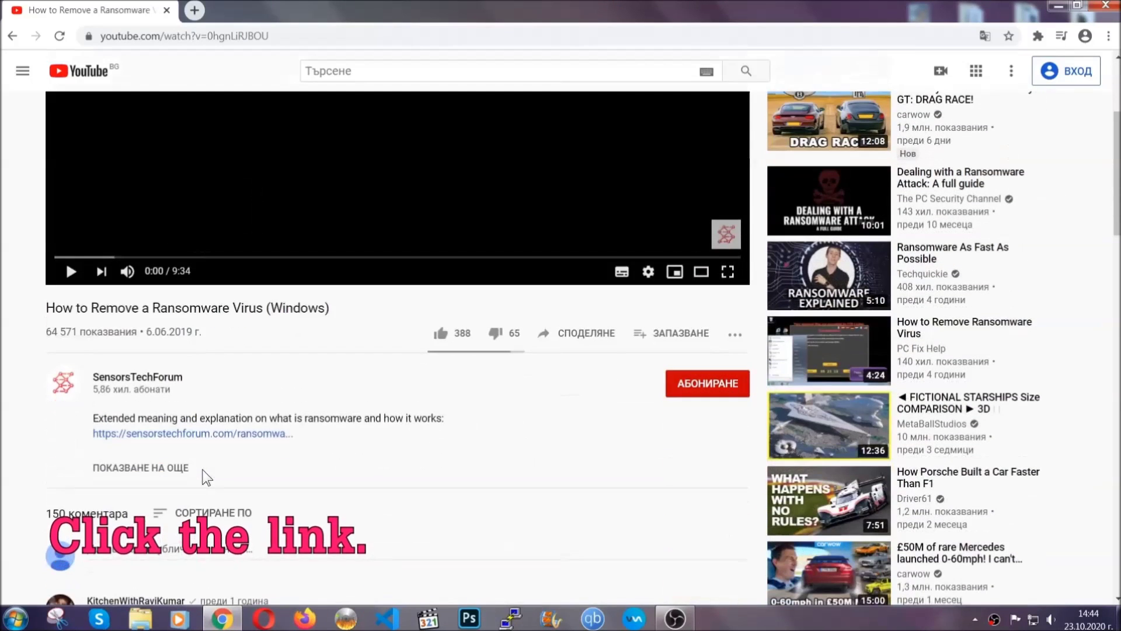
left_click(225, 445)
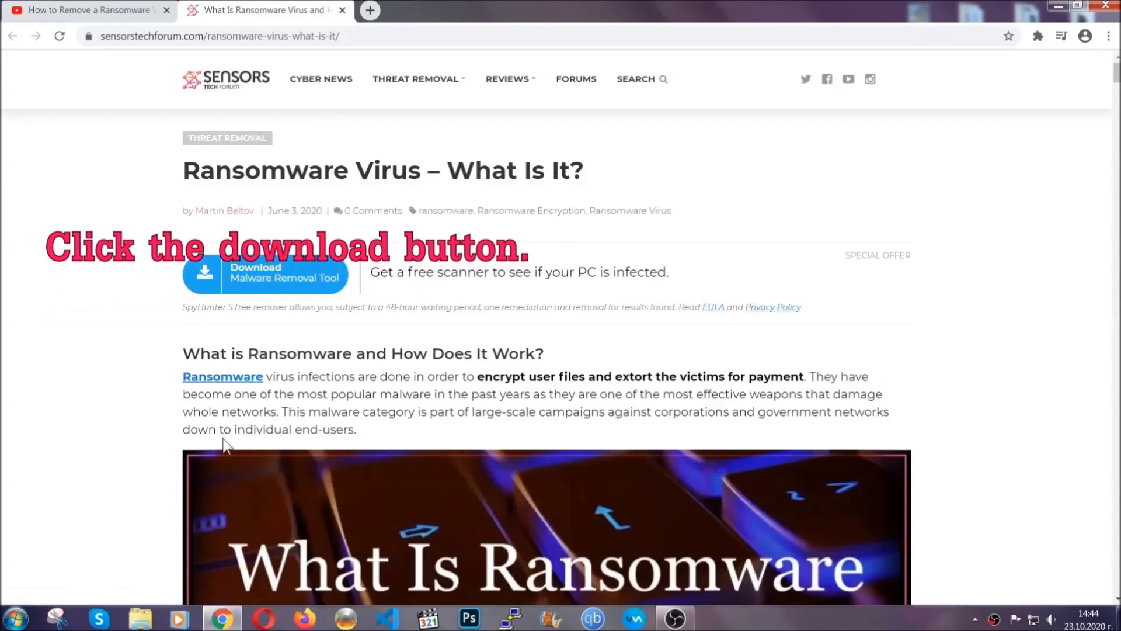
left_click(255, 279)
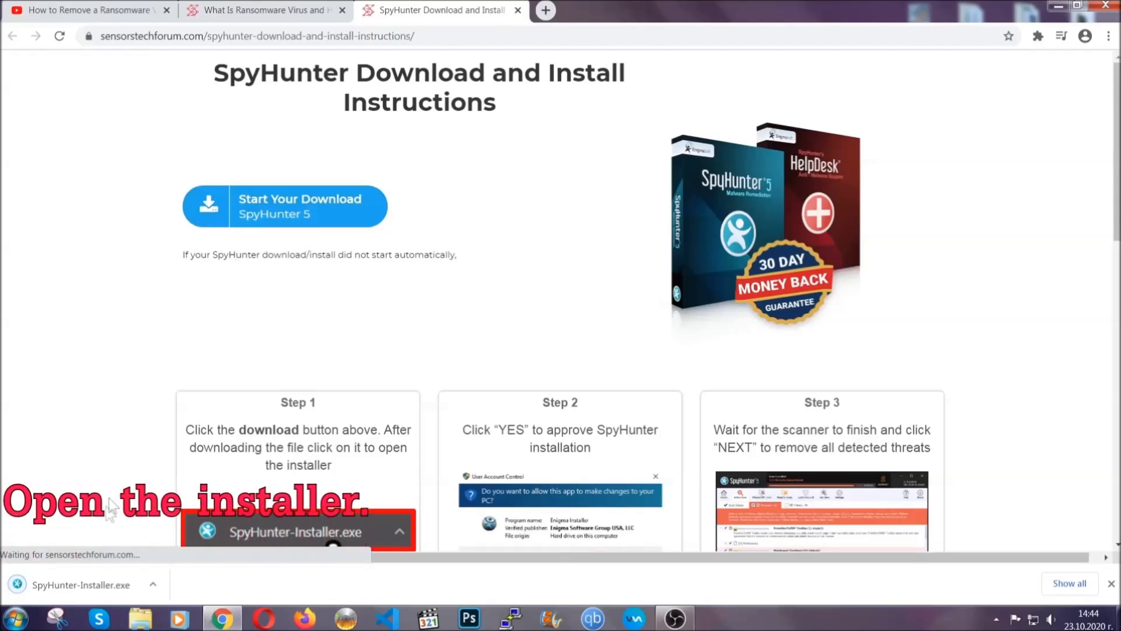
left_click(80, 582)
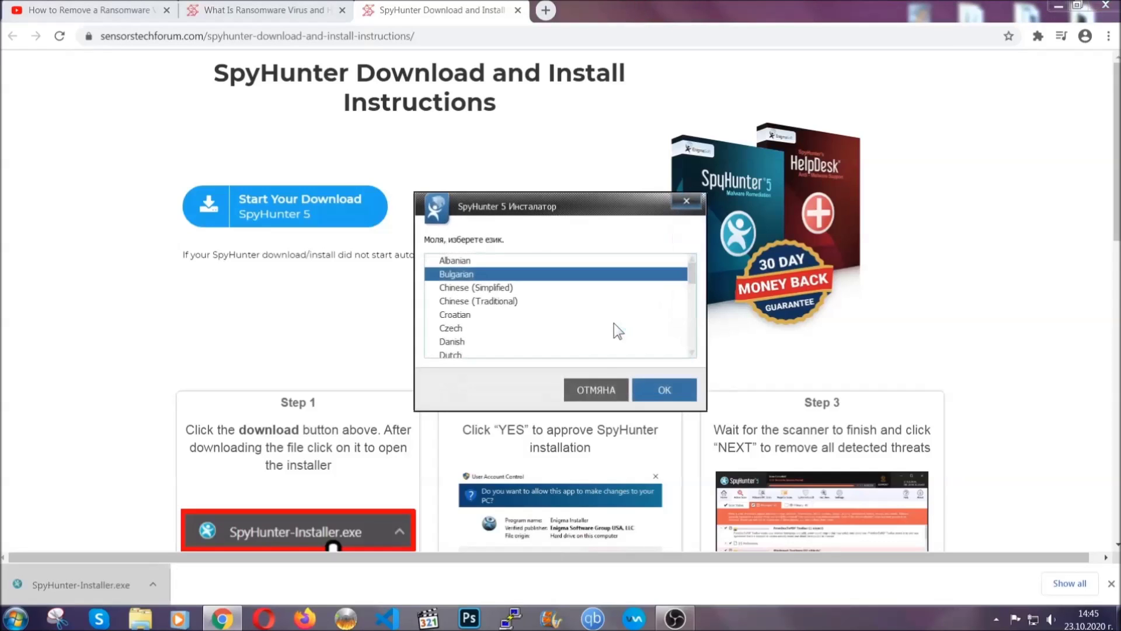
Step: Install SpyHunter 5 in English, accepting the EULA and Privacy Policy, and finish setup
scroll(588, 326, "down", 2)
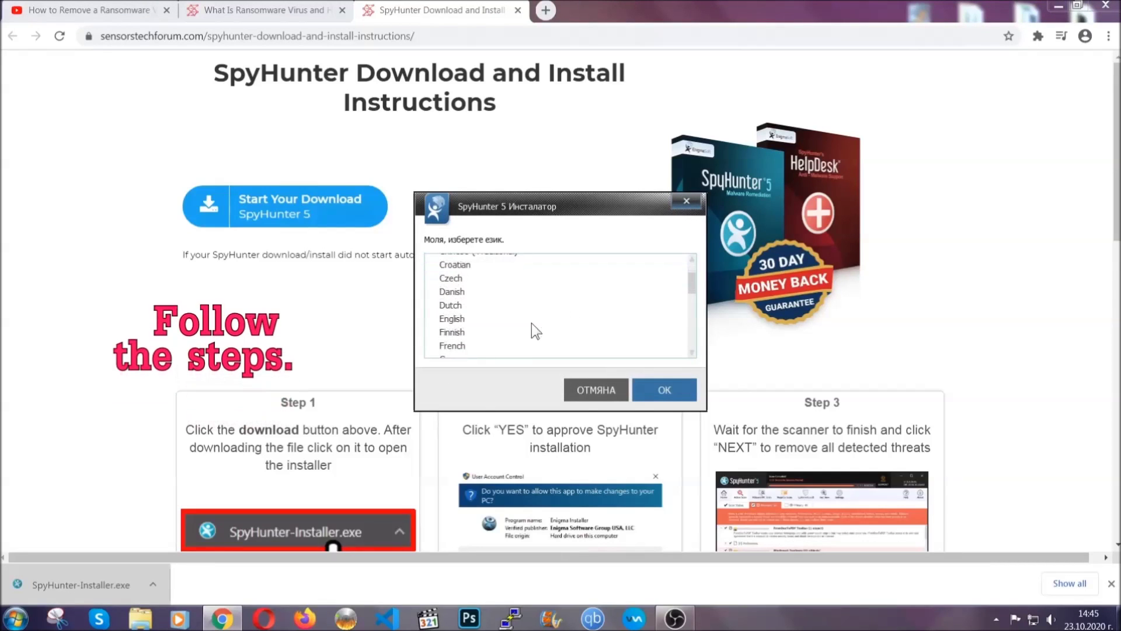
left_click(528, 320)
left_click(650, 389)
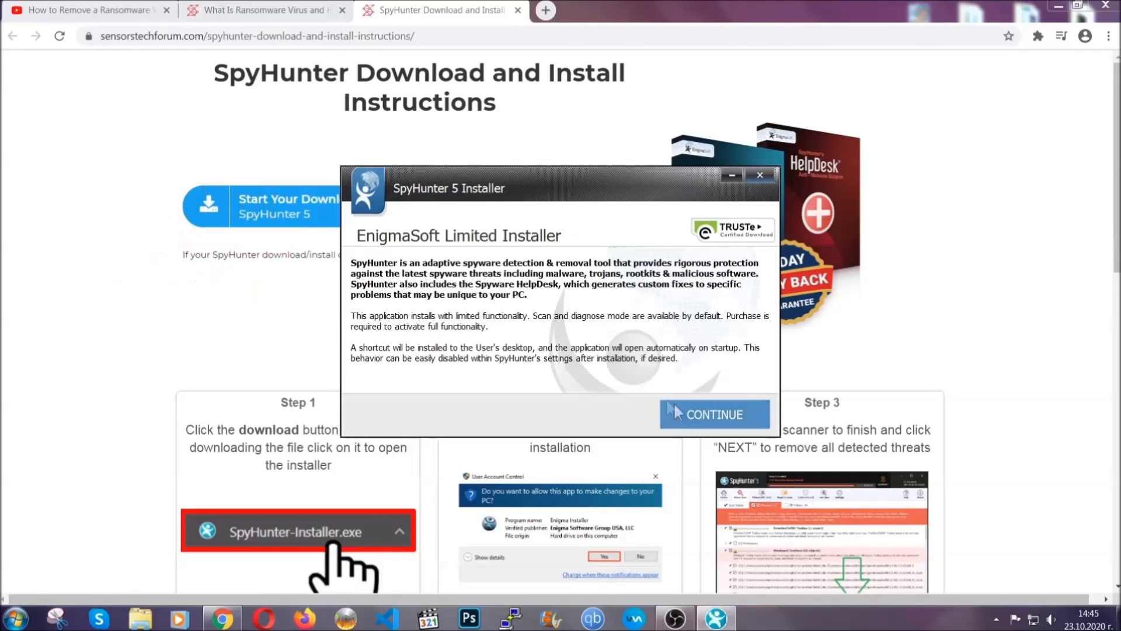
left_click(666, 407)
left_click(644, 378)
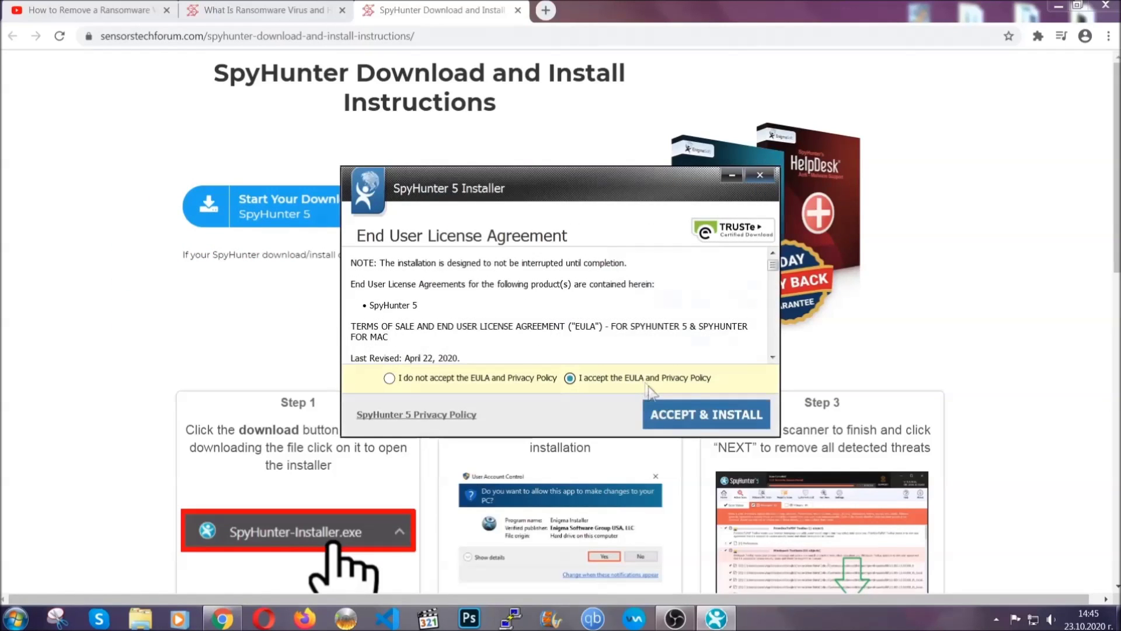
left_click(669, 414)
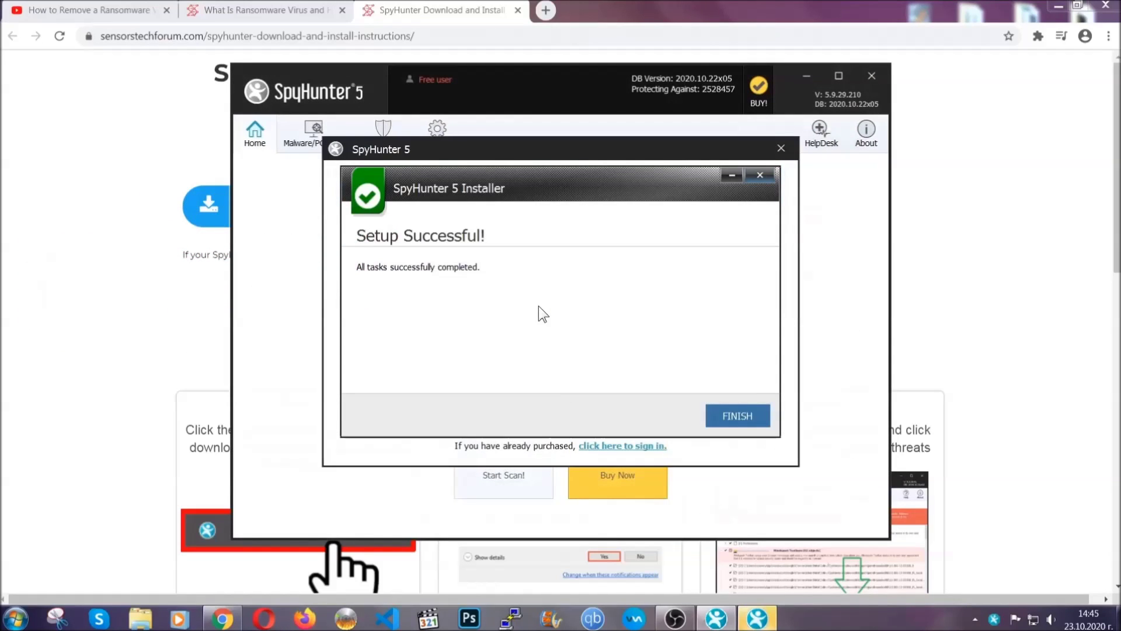
left_click(717, 418)
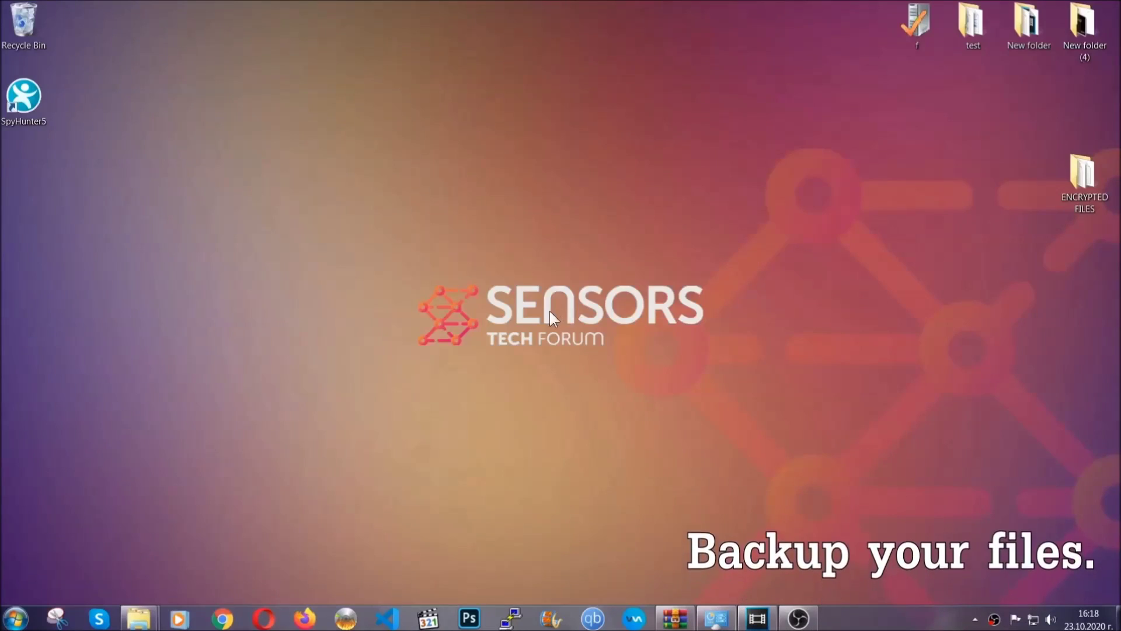
Step: Open the ENCRYPTED FILES folder on the desktop
double_click(1077, 180)
Step: Select and copy all six .efji files in ENCRYPTED FILES, then minimize that window
left_click_drag(442, 287, 877, 208)
right_click(877, 208)
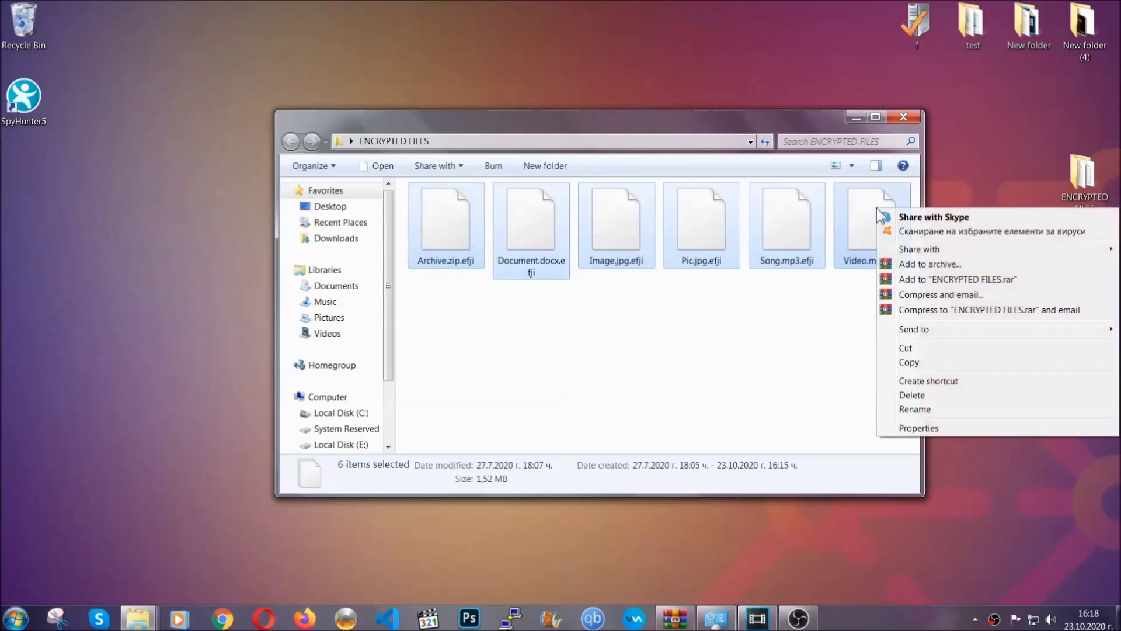
left_click(908, 363)
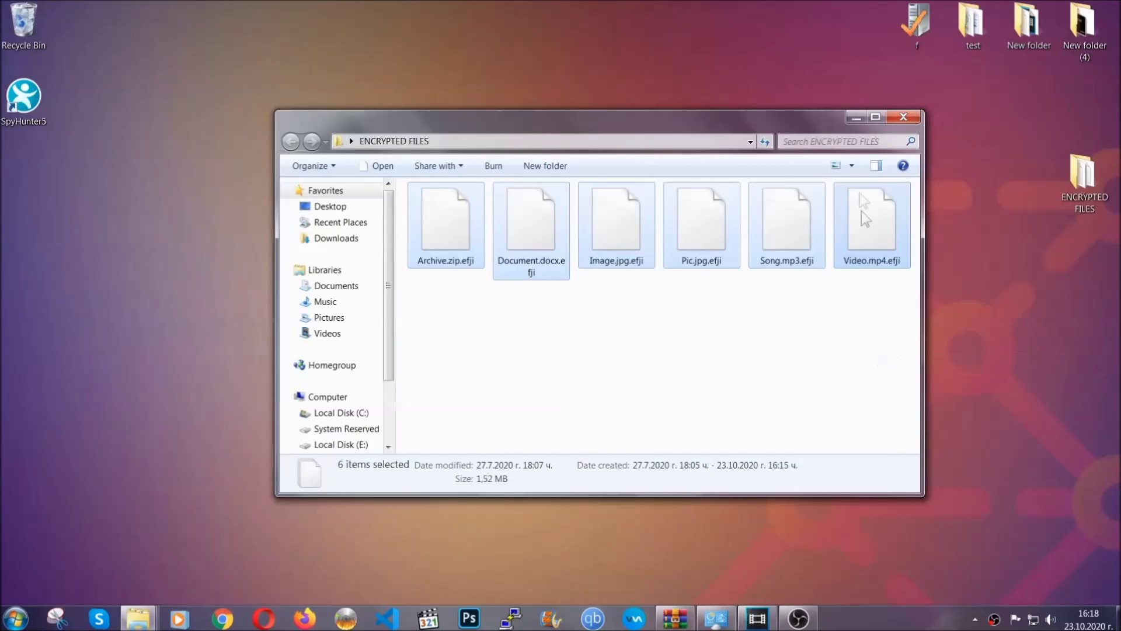
left_click(857, 118)
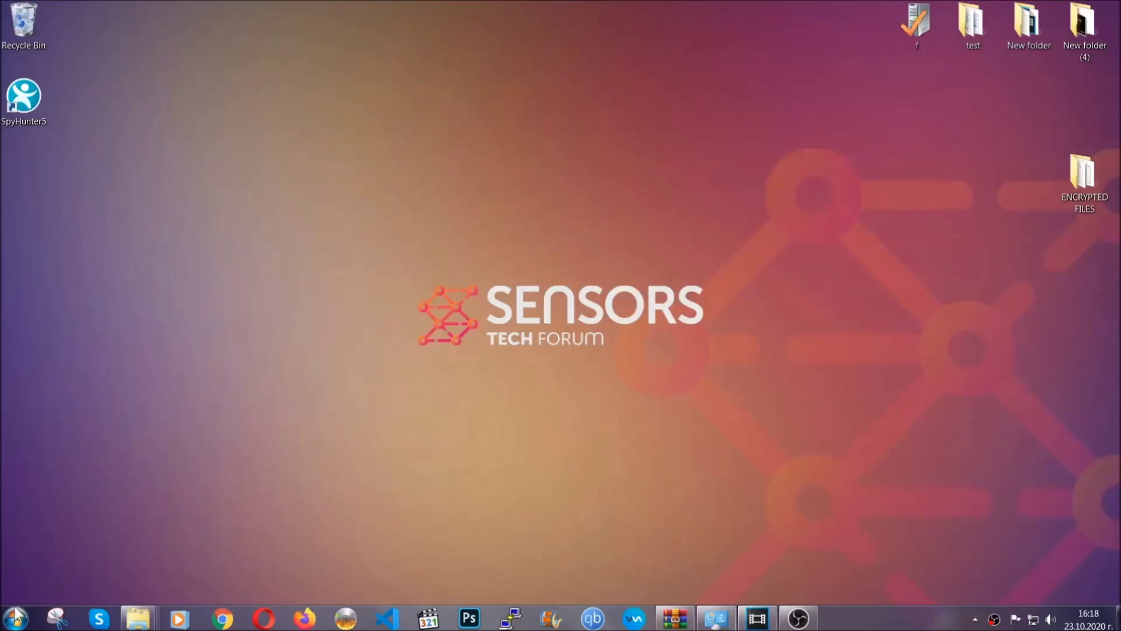
Step: Paste the six copied files onto FLASH DRIVE (H:) and close the drive window
left_click(16, 615)
left_click(212, 435)
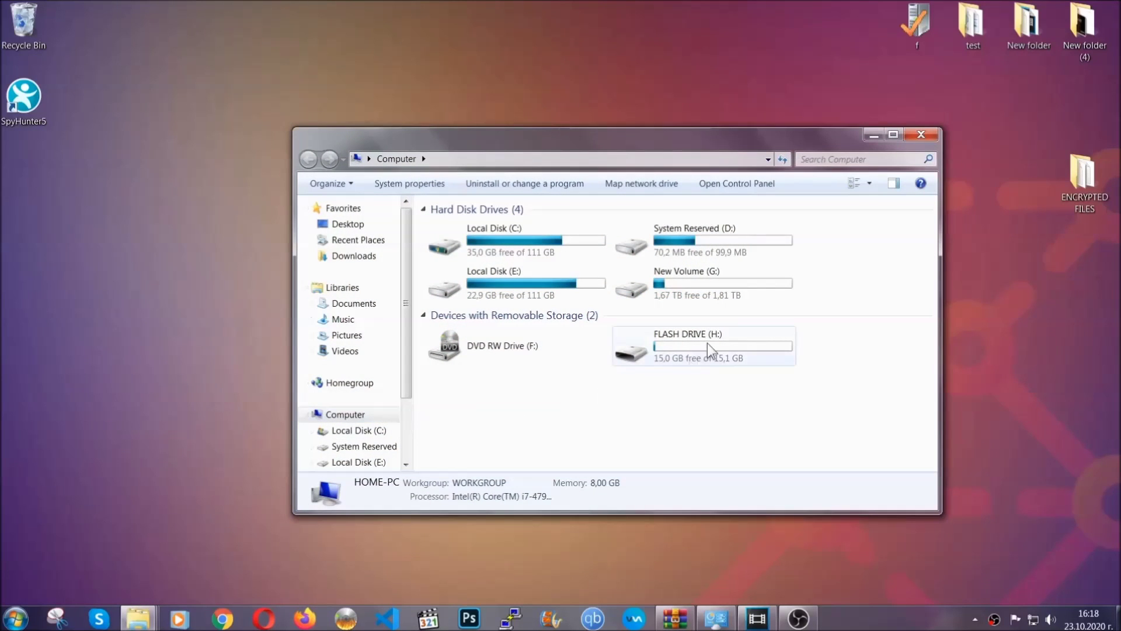
double_click(707, 342)
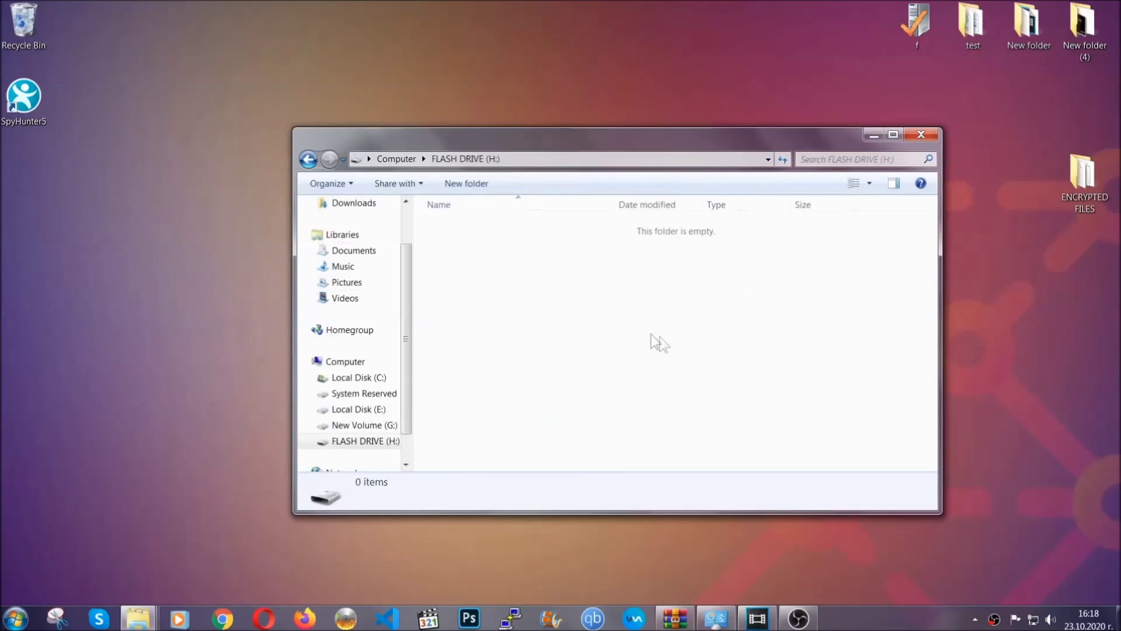
right_click(485, 261)
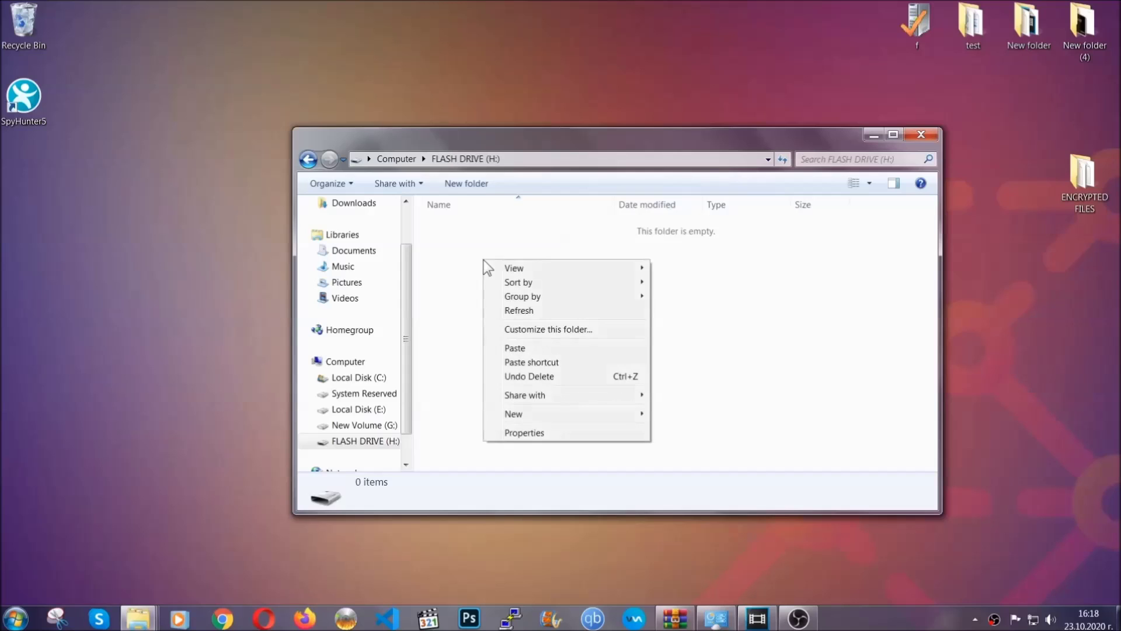
left_click(511, 348)
left_click(510, 358)
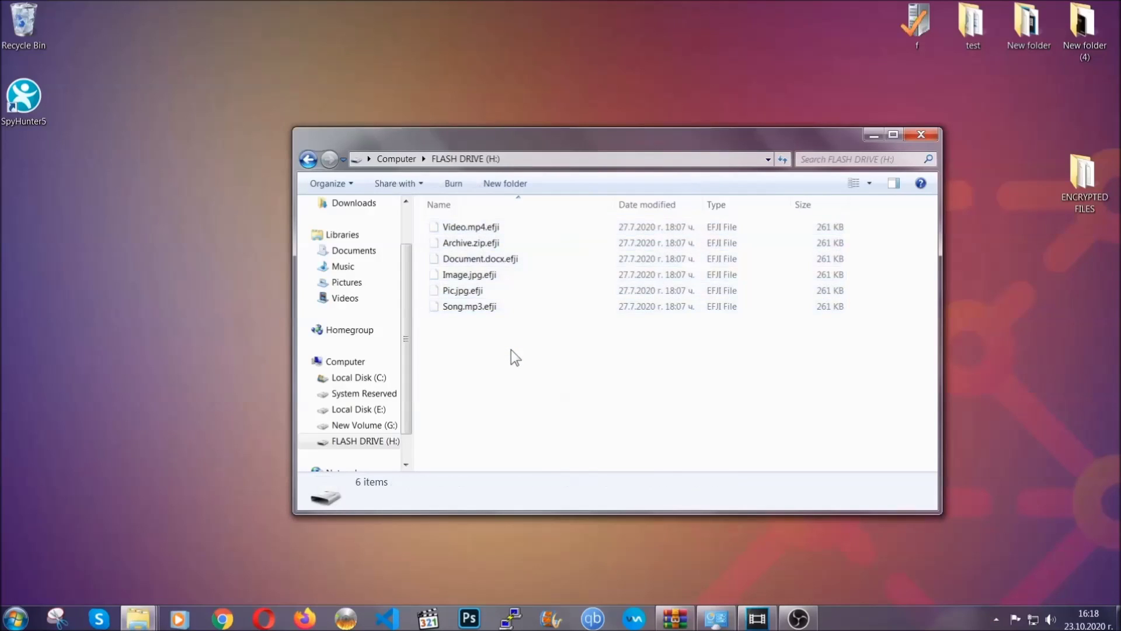
left_click(921, 135)
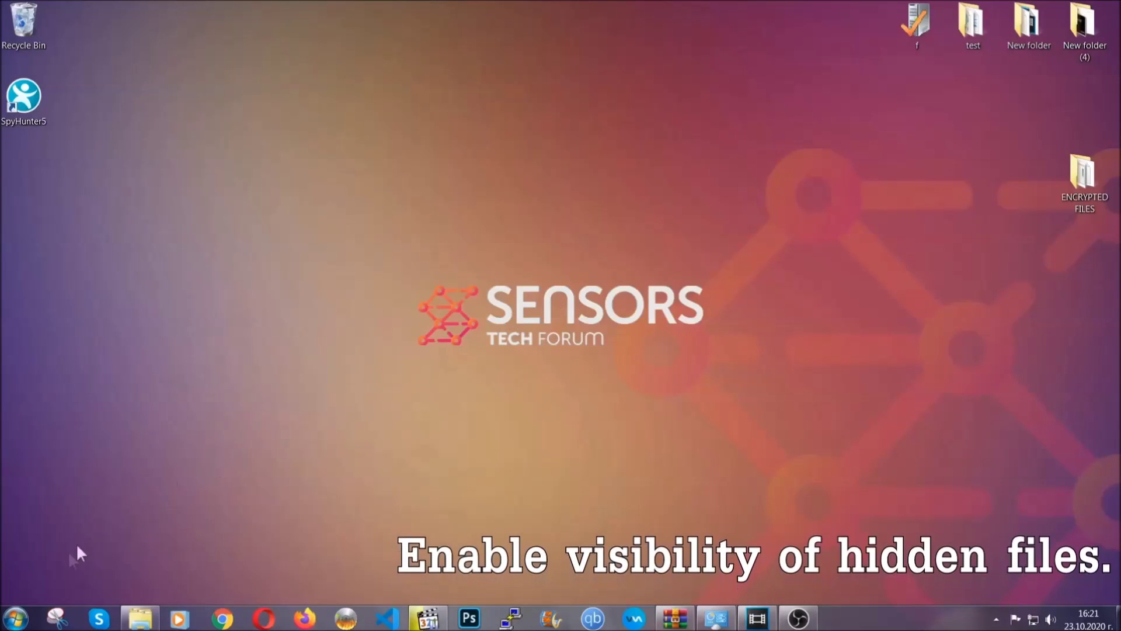
Step: Find 'hidden files and folders' in Start search and enable showing hidden files, folders and drives
left_click(15, 618)
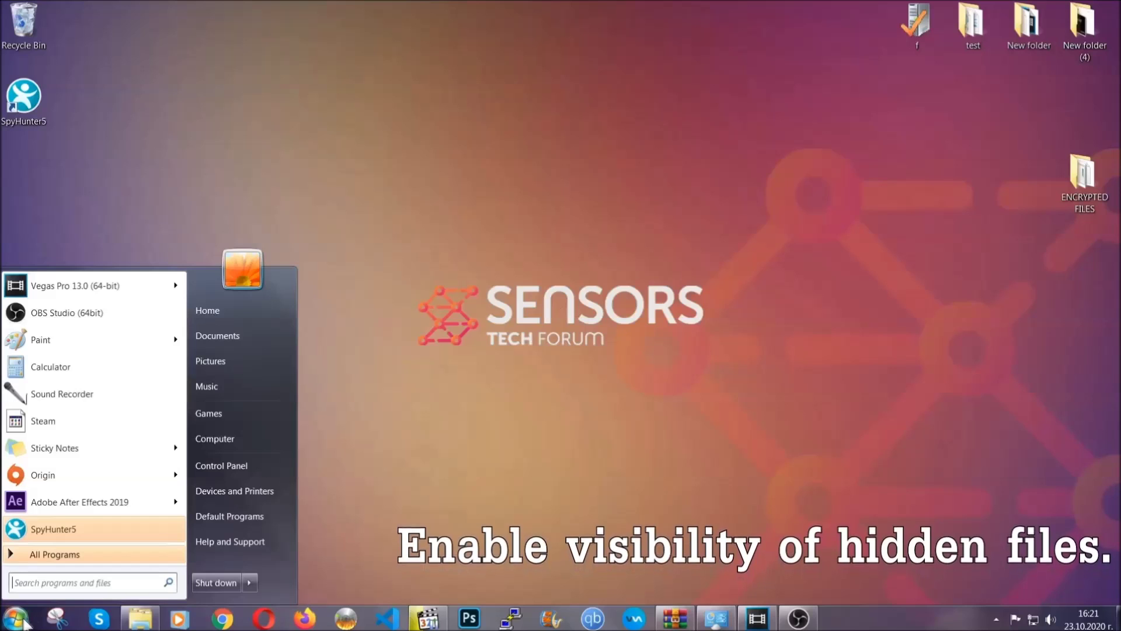
left_click(48, 578)
type("showh")
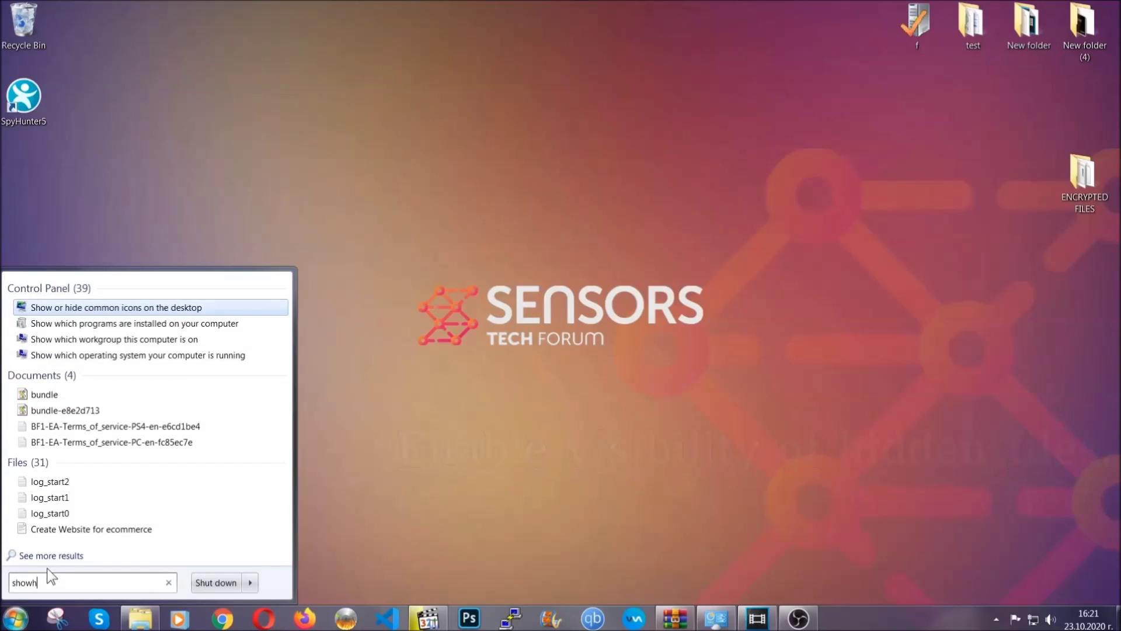
key("BackSpace")
type("hidden f")
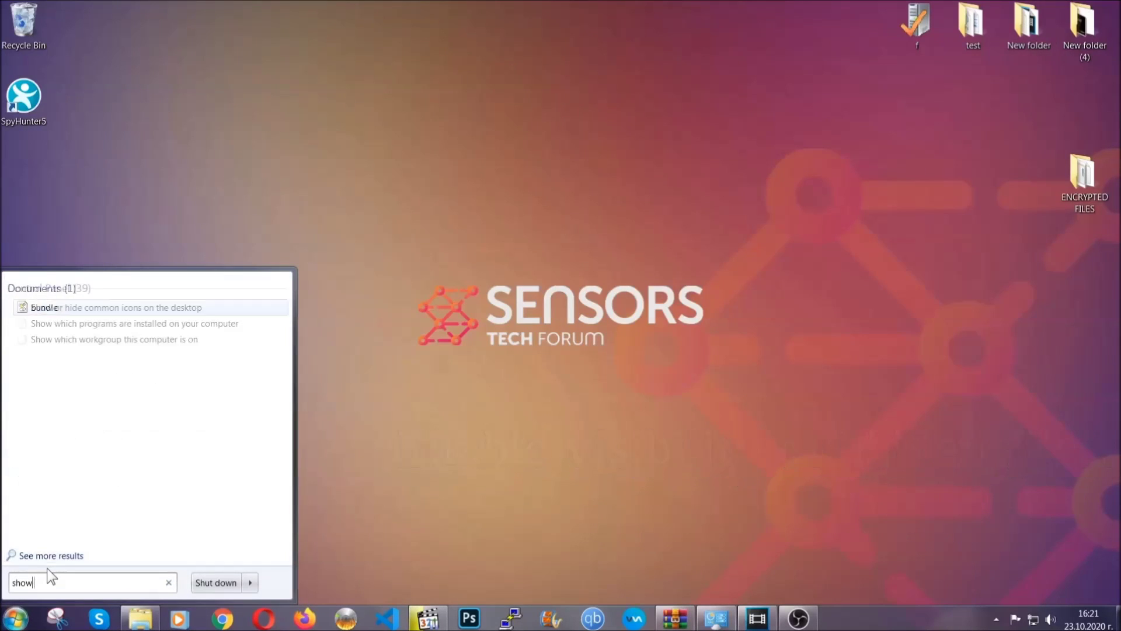
type("iles and folders")
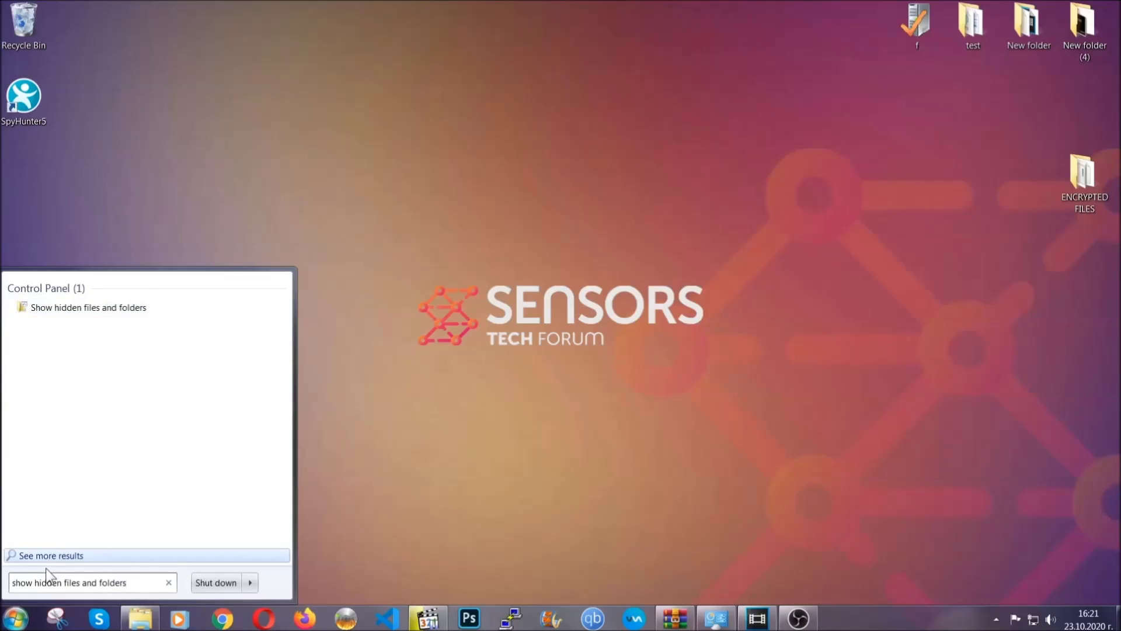
left_click(132, 309)
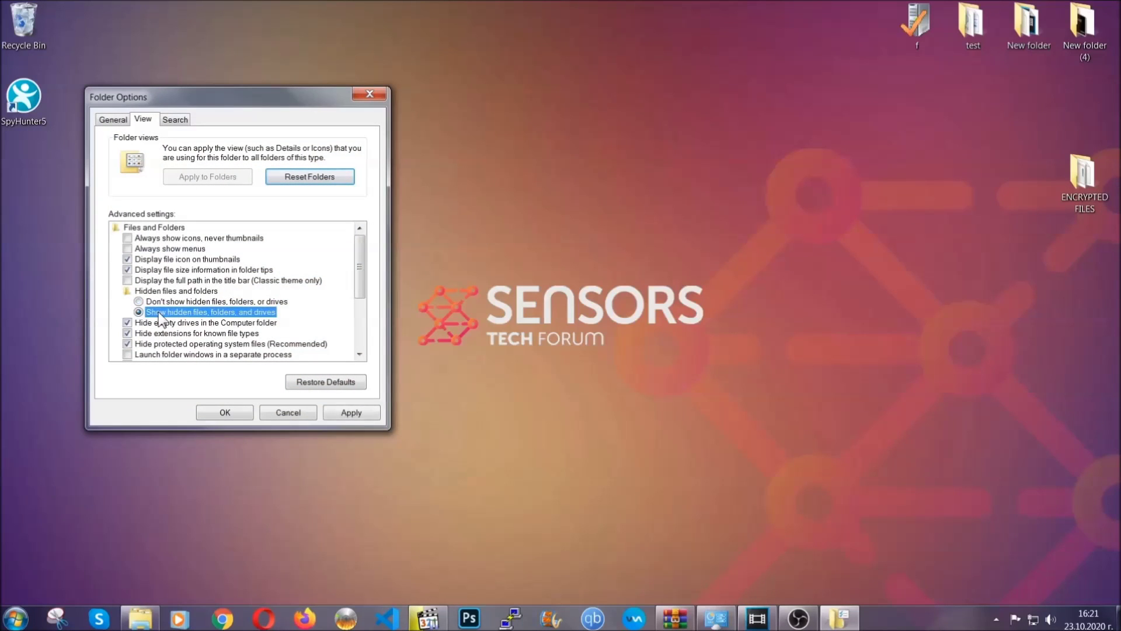
left_click(347, 415)
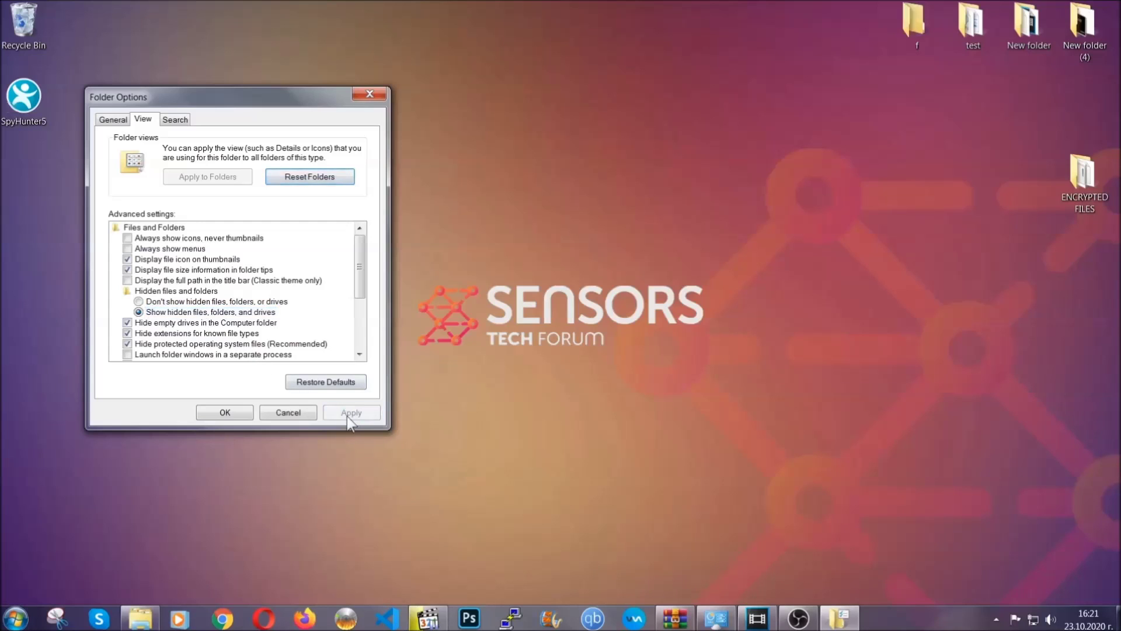
left_click(222, 412)
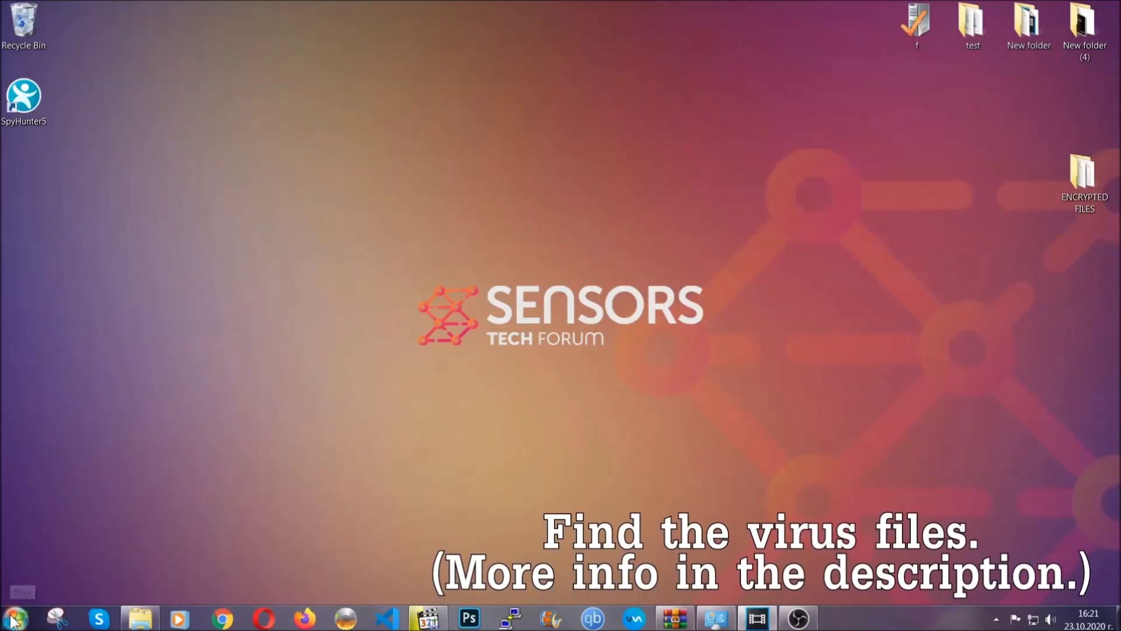
key("super")
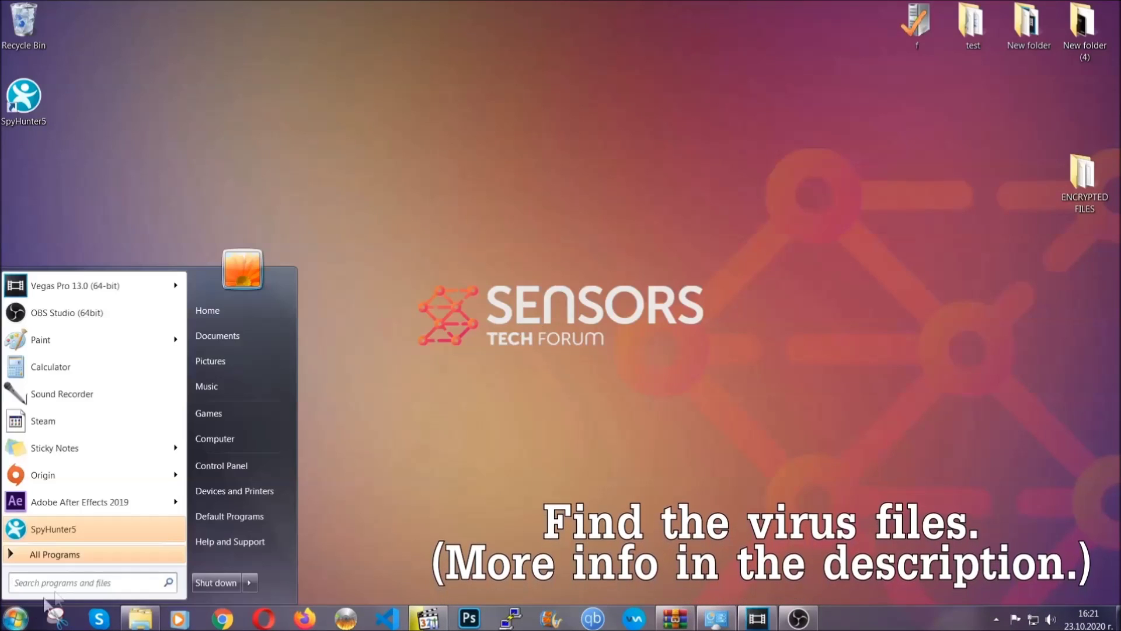
Step: Open Computer and search for 'fileextension:exe Example Vir'
left_click(230, 437)
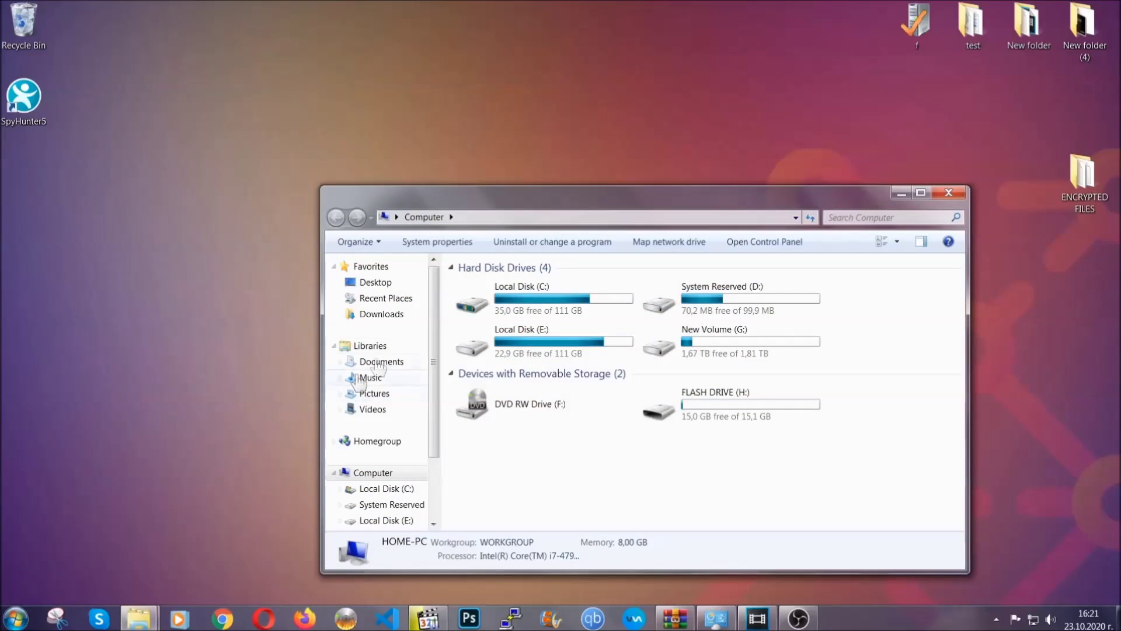
left_click_drag(609, 205, 536, 157)
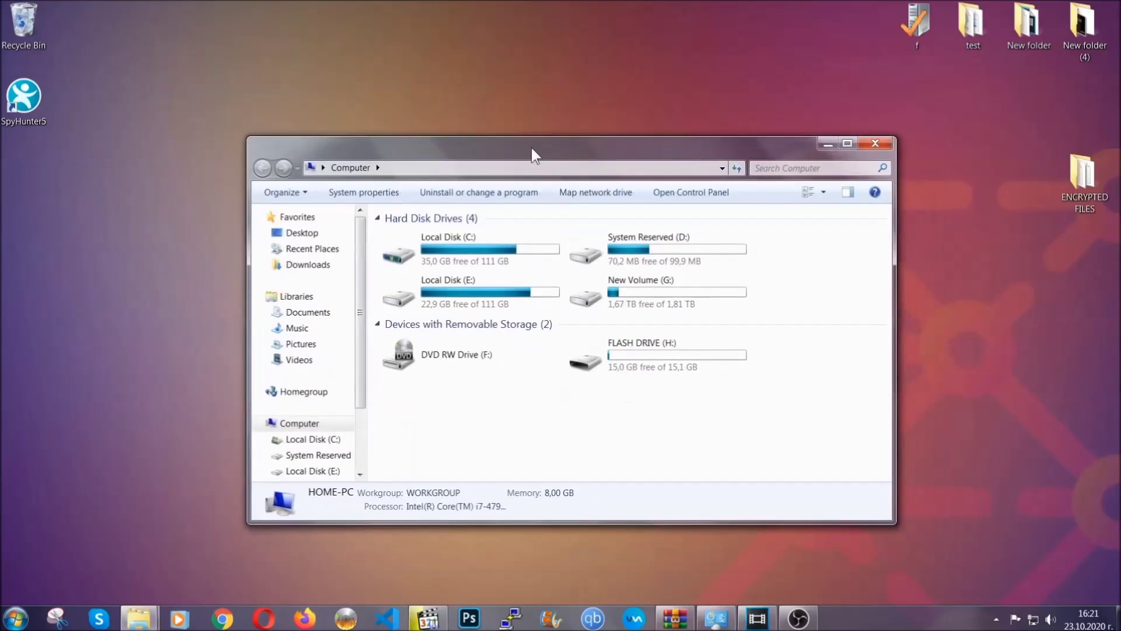
left_click(765, 168)
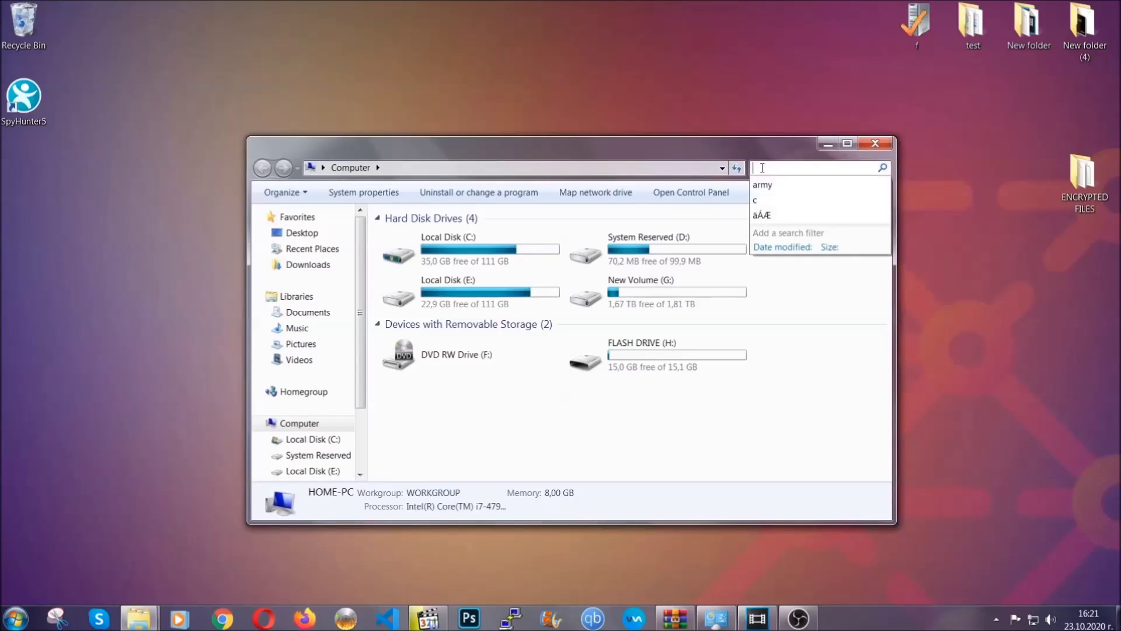
type("fileextension:exe ")
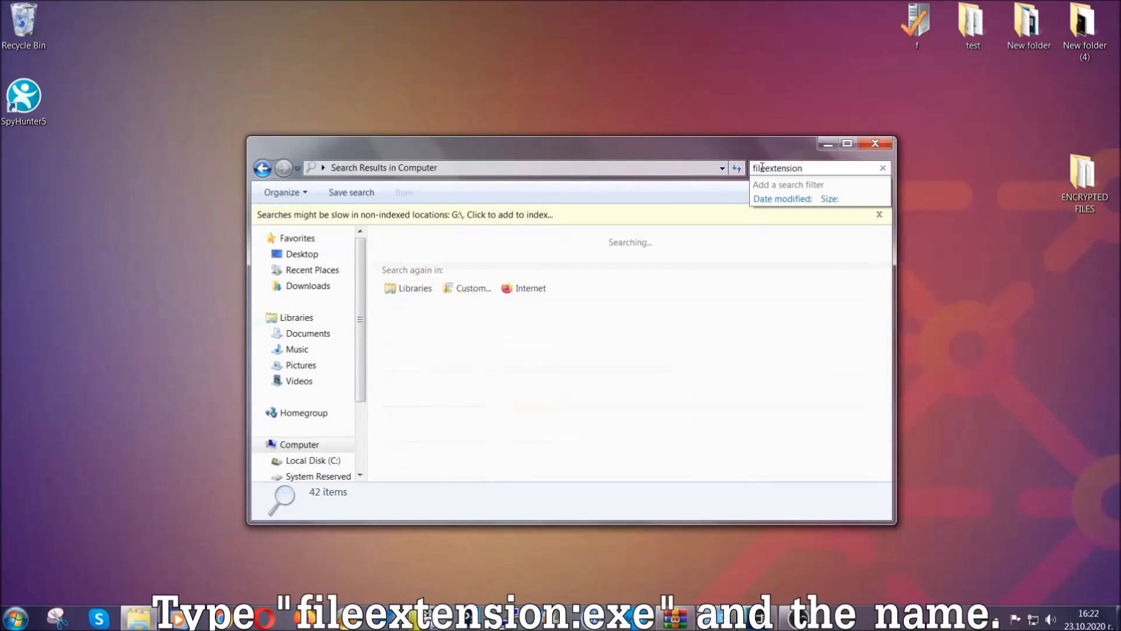
type("E")
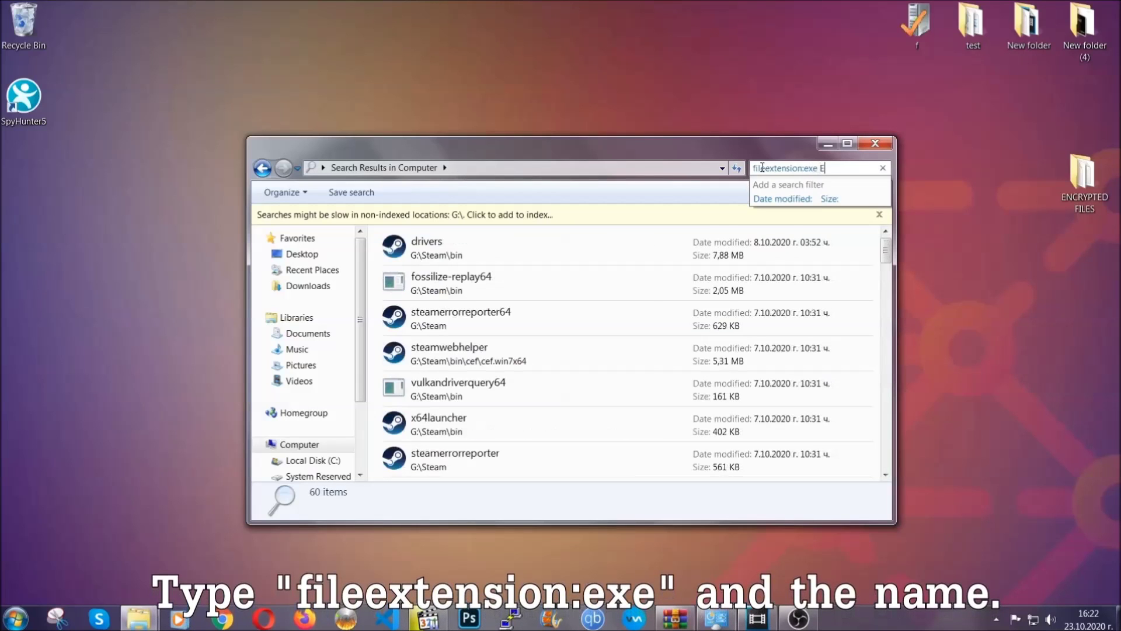
type("xample Virus Name")
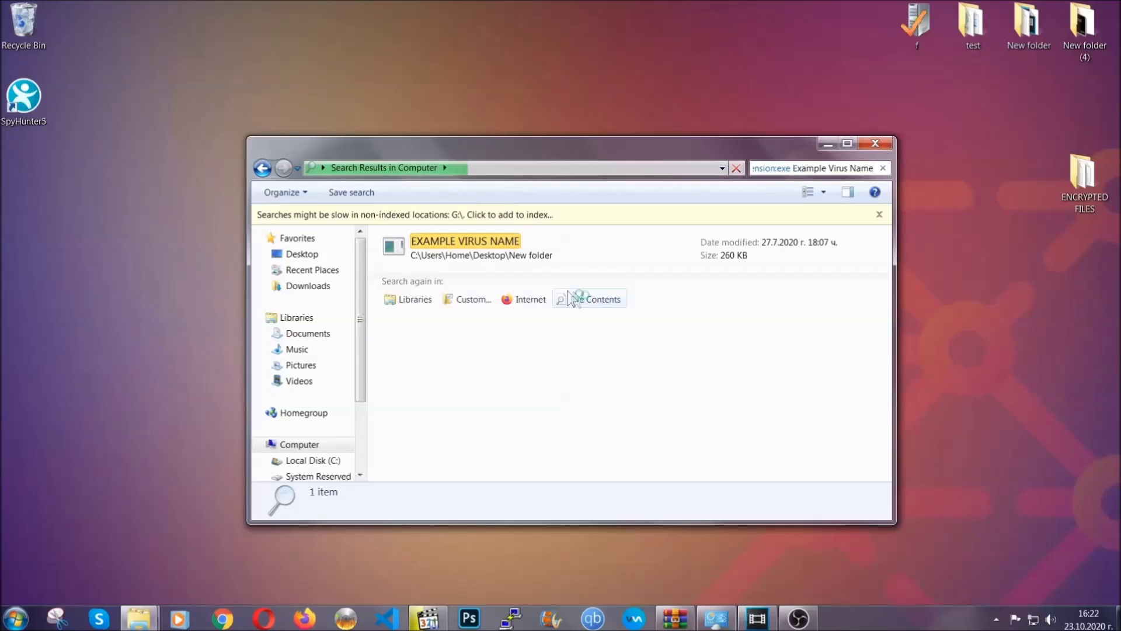
Step: Delete the EXAMPLE VIRUS NAME result to the Recycle Bin and close the search window
left_click(490, 238)
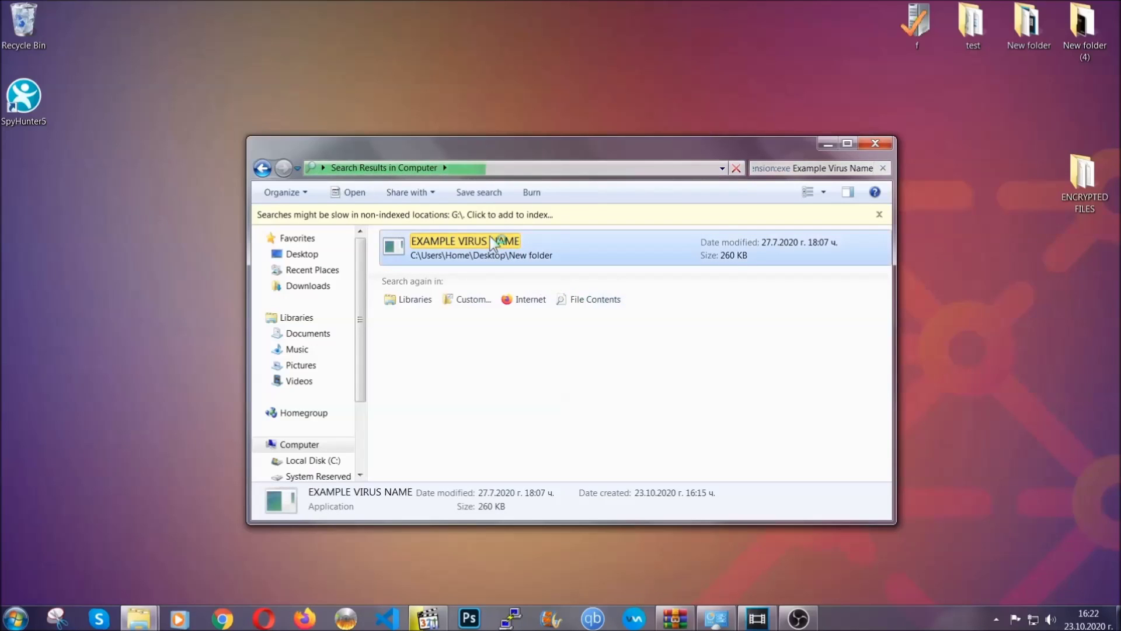
right_click(490, 239)
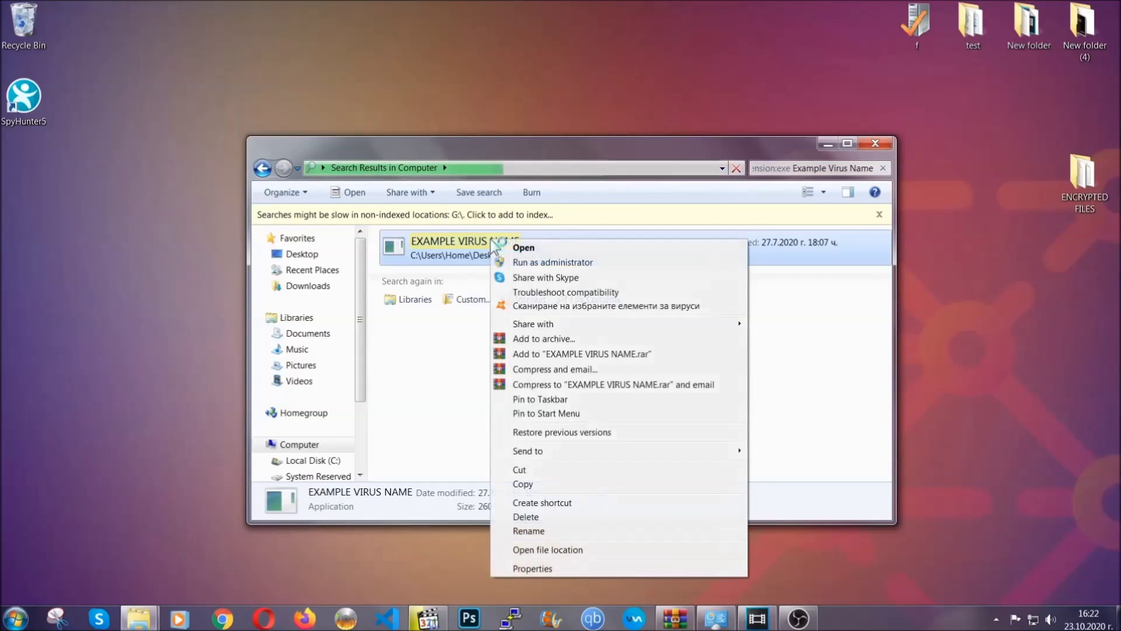
left_click(527, 517)
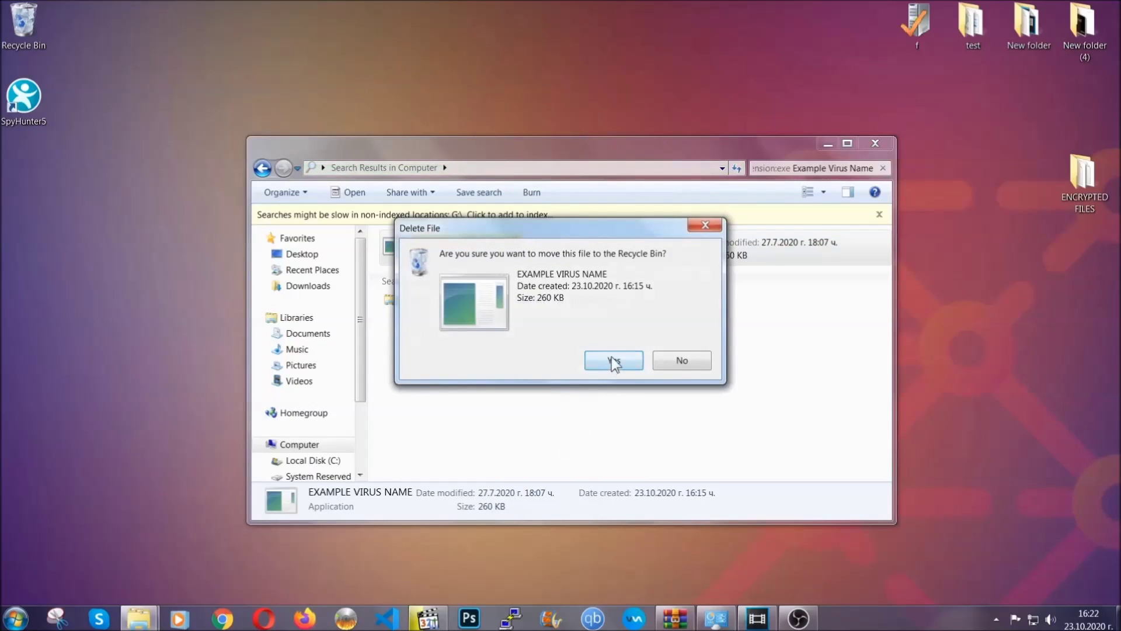
left_click(613, 360)
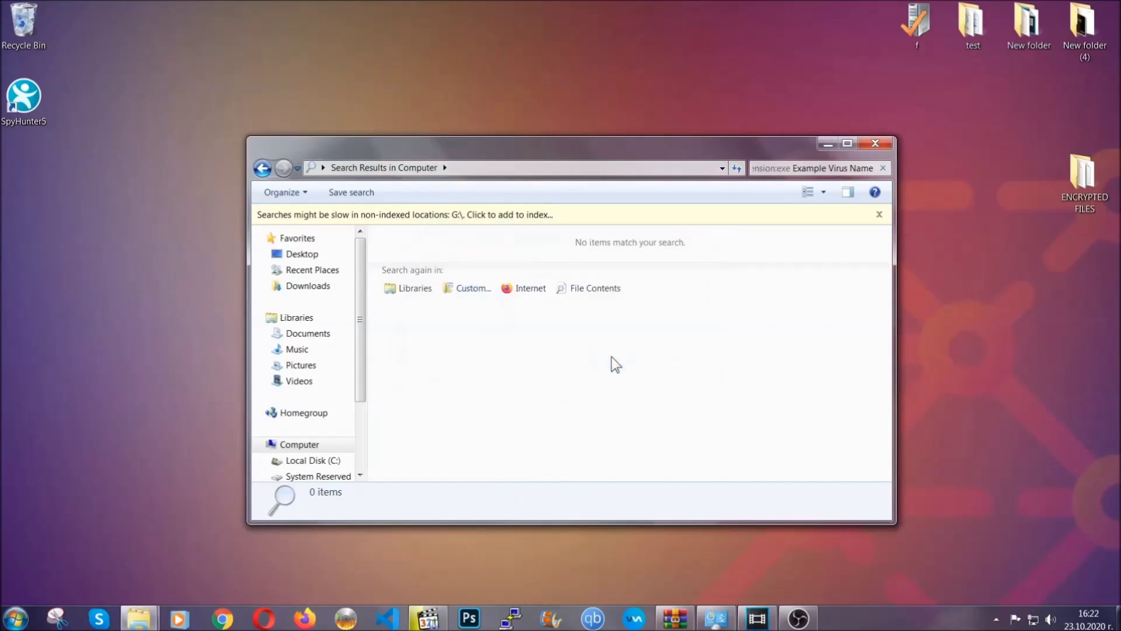
left_click(876, 145)
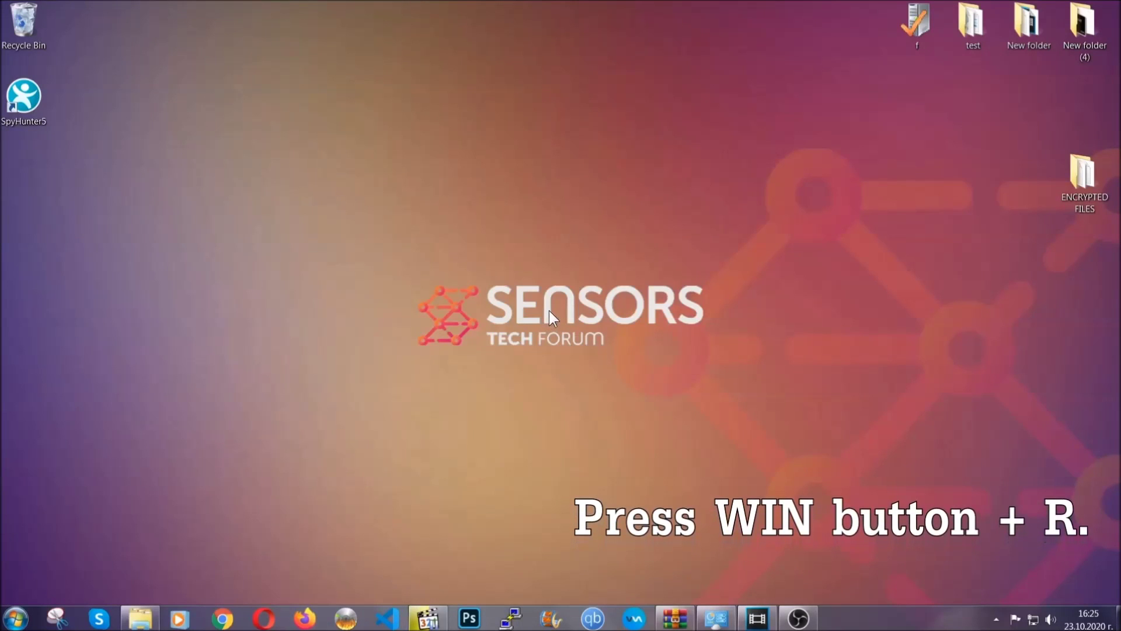
Step: Launch REGEDIT from the Run dialog, replacing the default cmd entry
key("super+r")
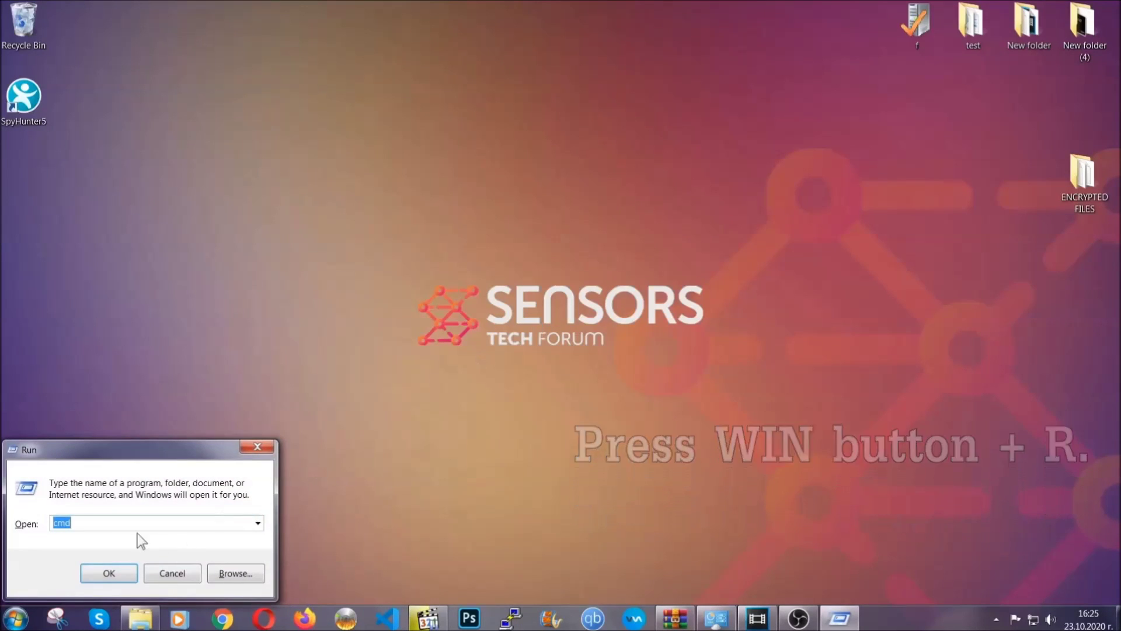
left_click(105, 531)
left_click_drag(106, 531, 14, 528)
type("REGEDIT")
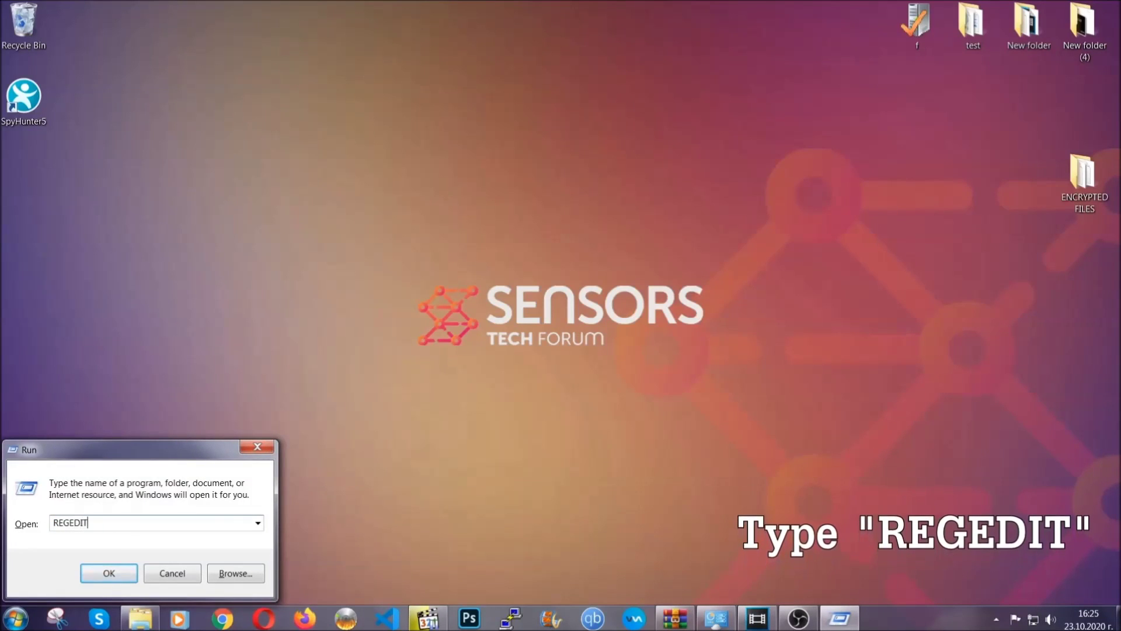
left_click(96, 570)
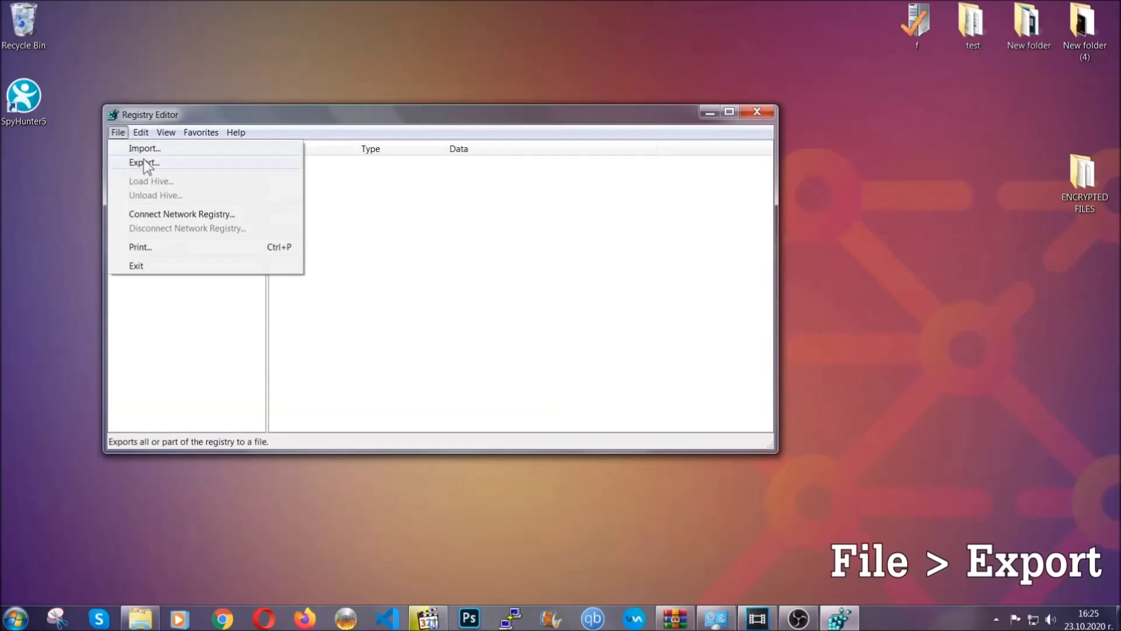
Step: Export the entire registry as BACKUP.reg to the Desktop
left_click(145, 162)
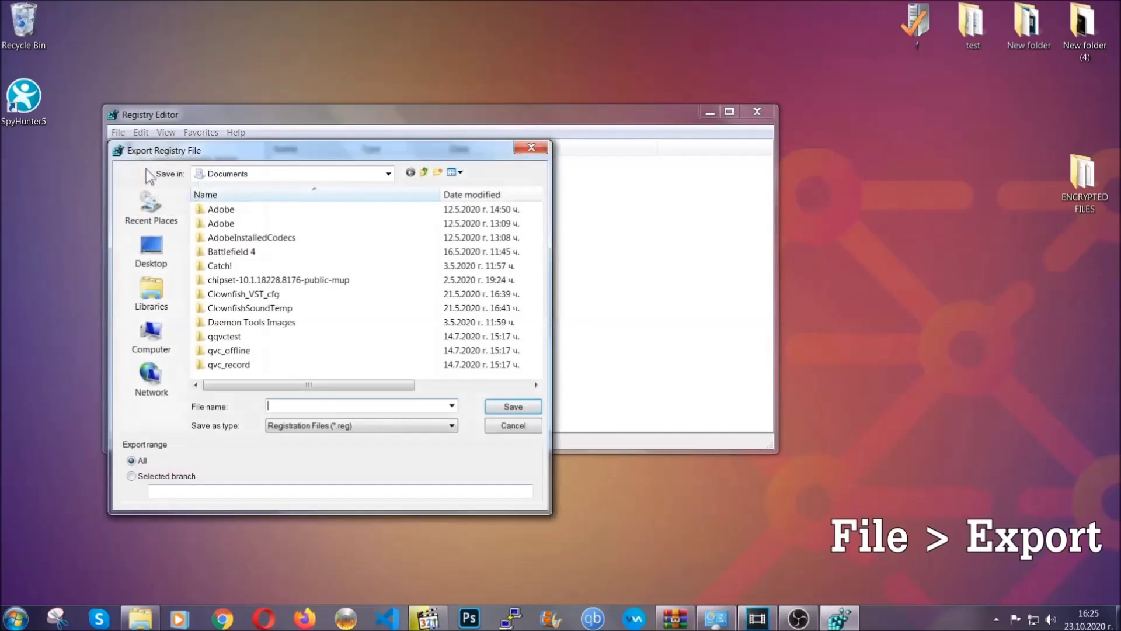
left_click(145, 246)
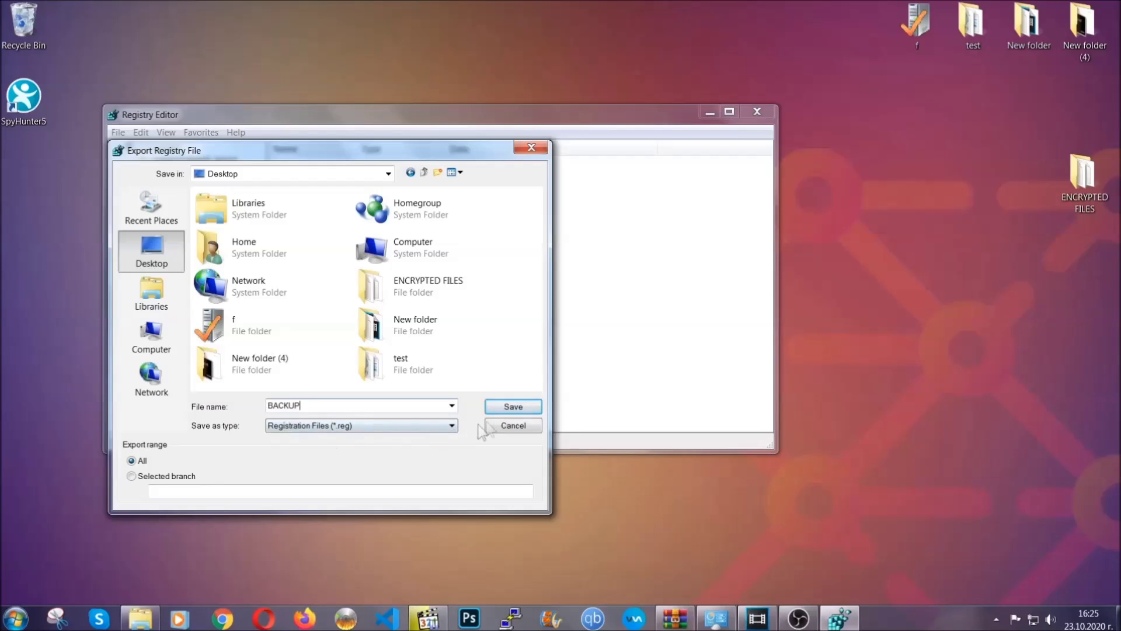
left_click(506, 408)
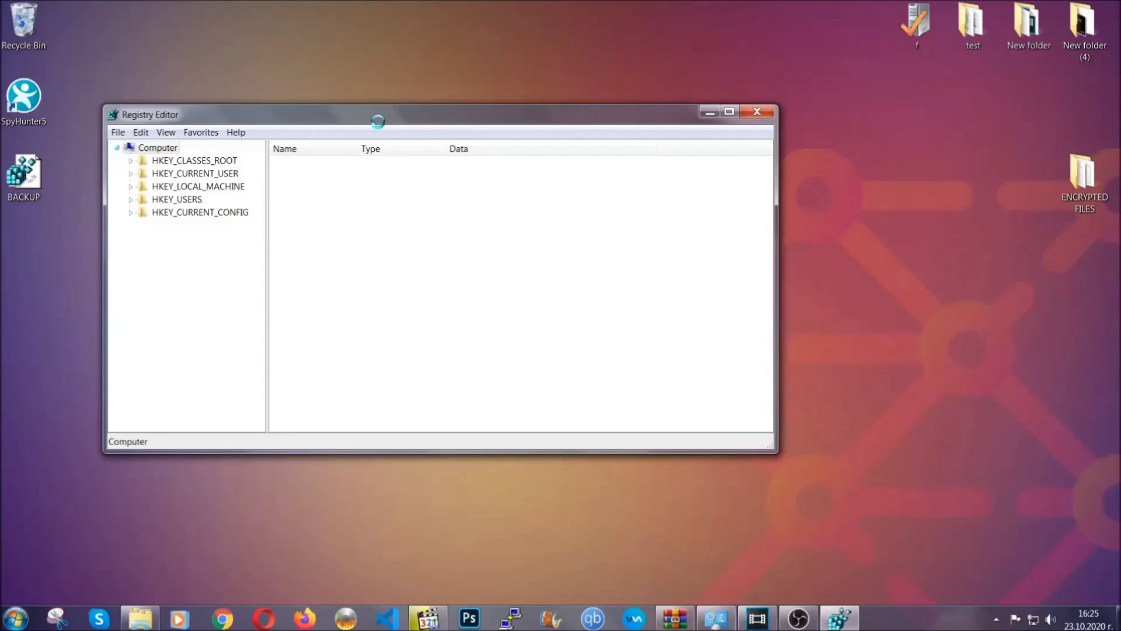
Step: Search registry keys for 'RunOnce', then open the neighbouring Run key under CurrentVersion
left_click_drag(377, 122, 490, 159)
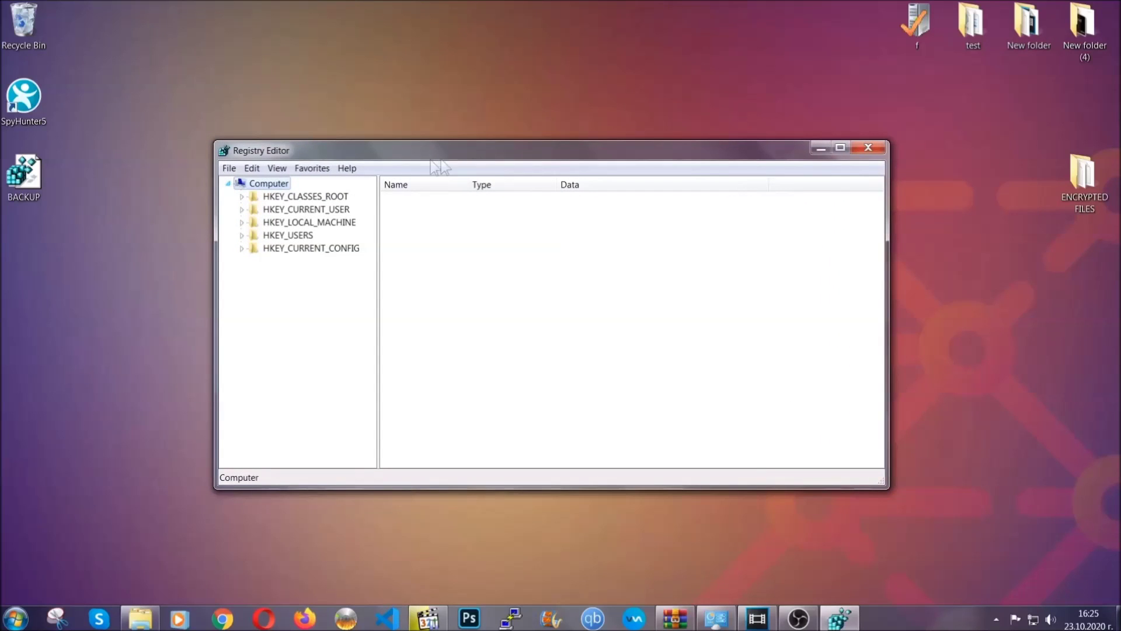
left_click(227, 168)
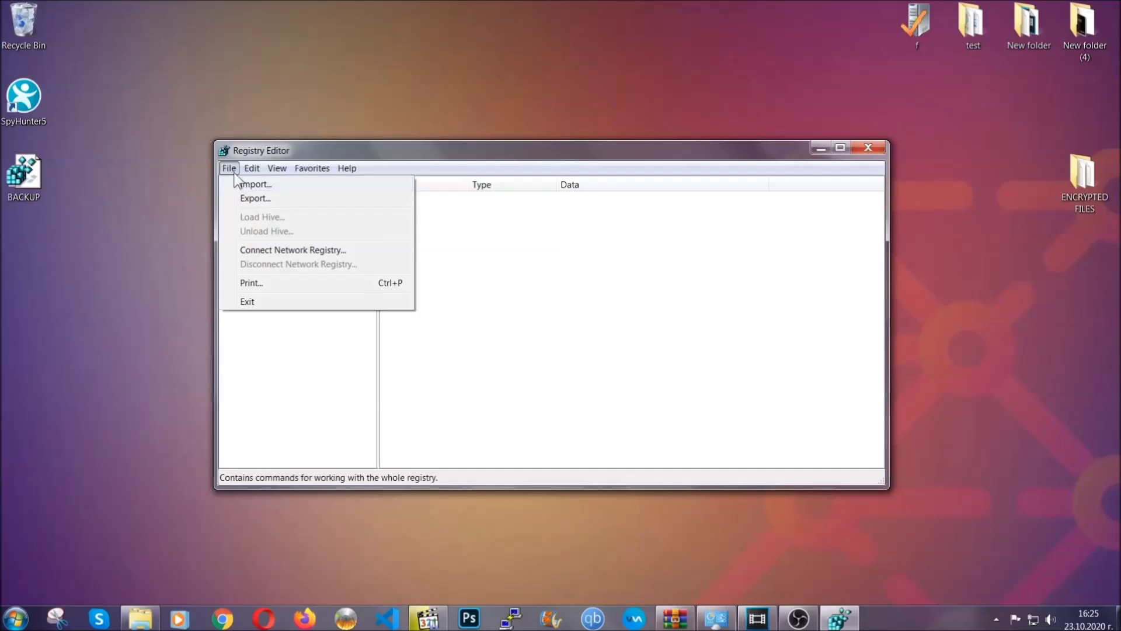
left_click(229, 168)
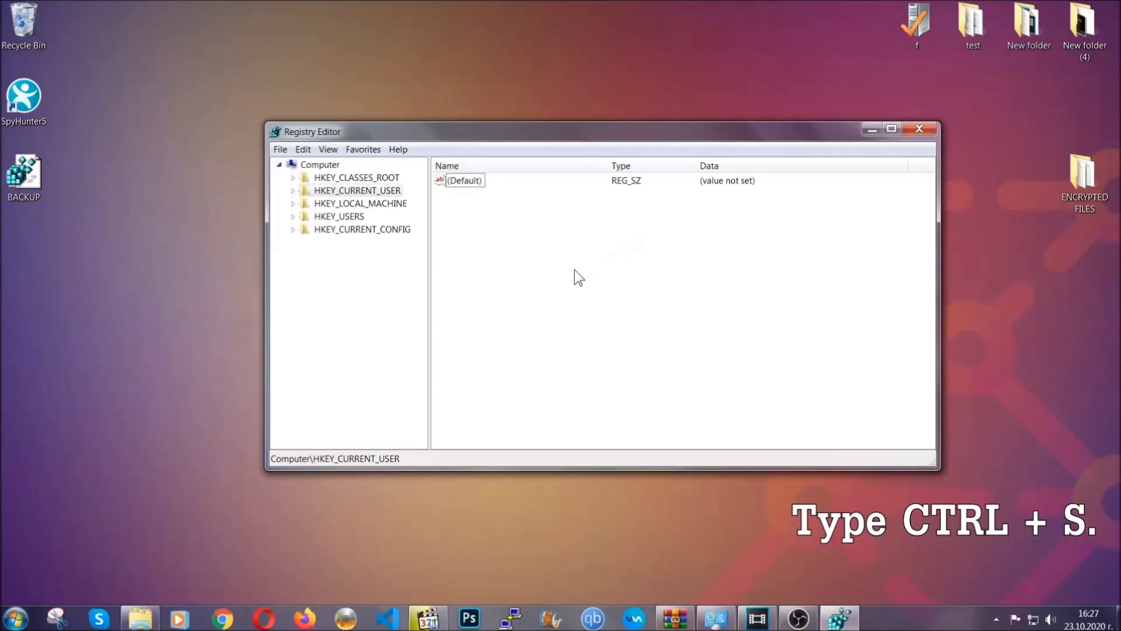
key("ctrl+f")
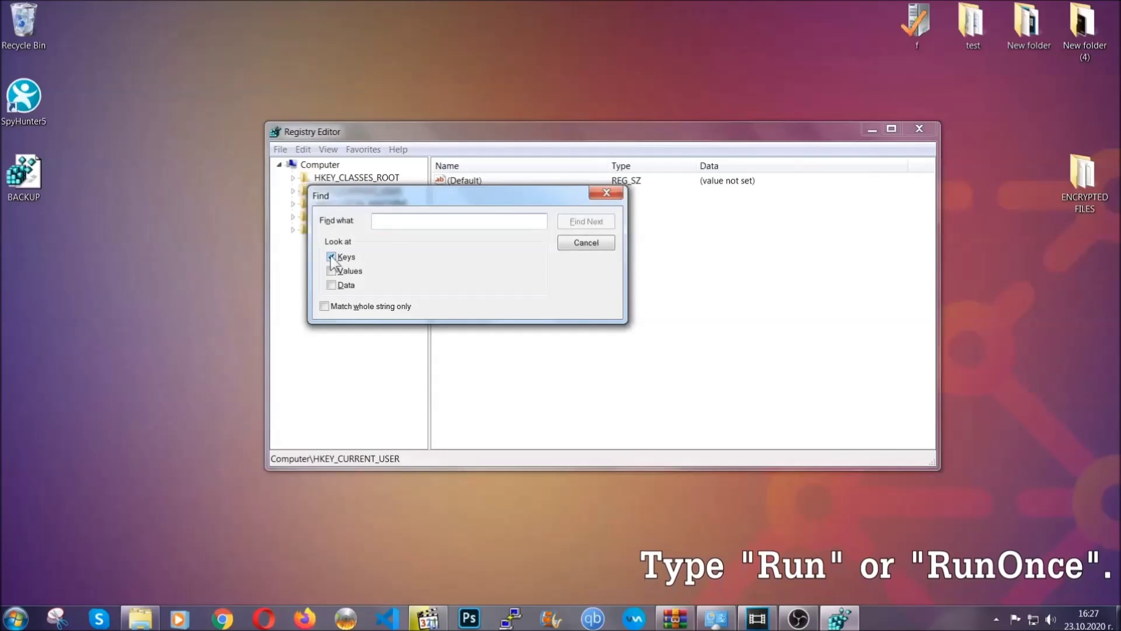
type("R")
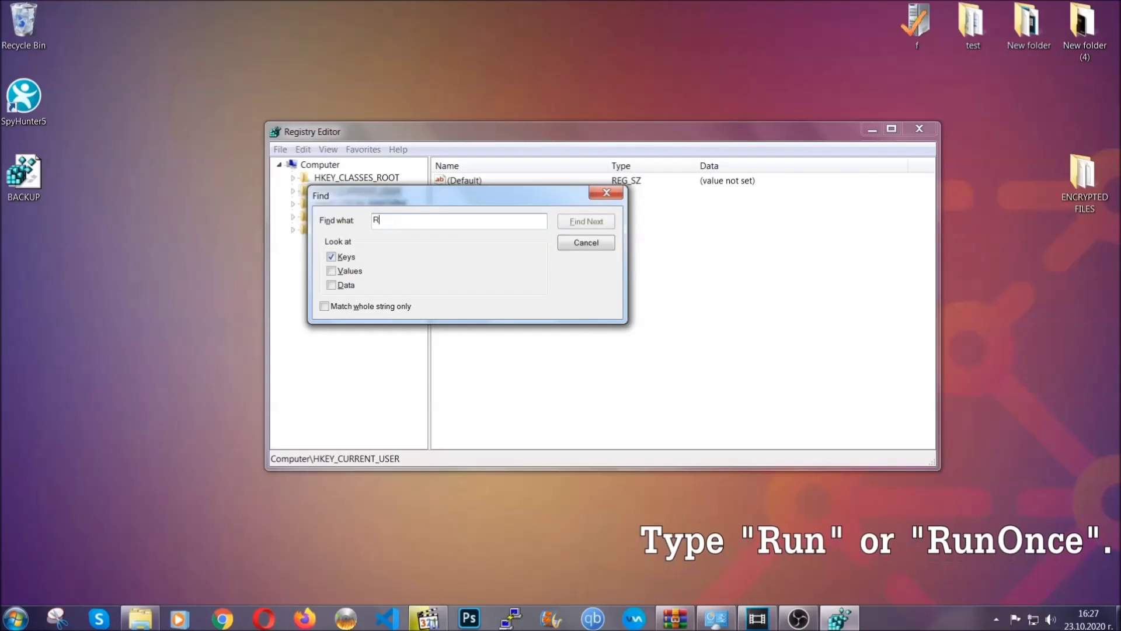
type("unOnce")
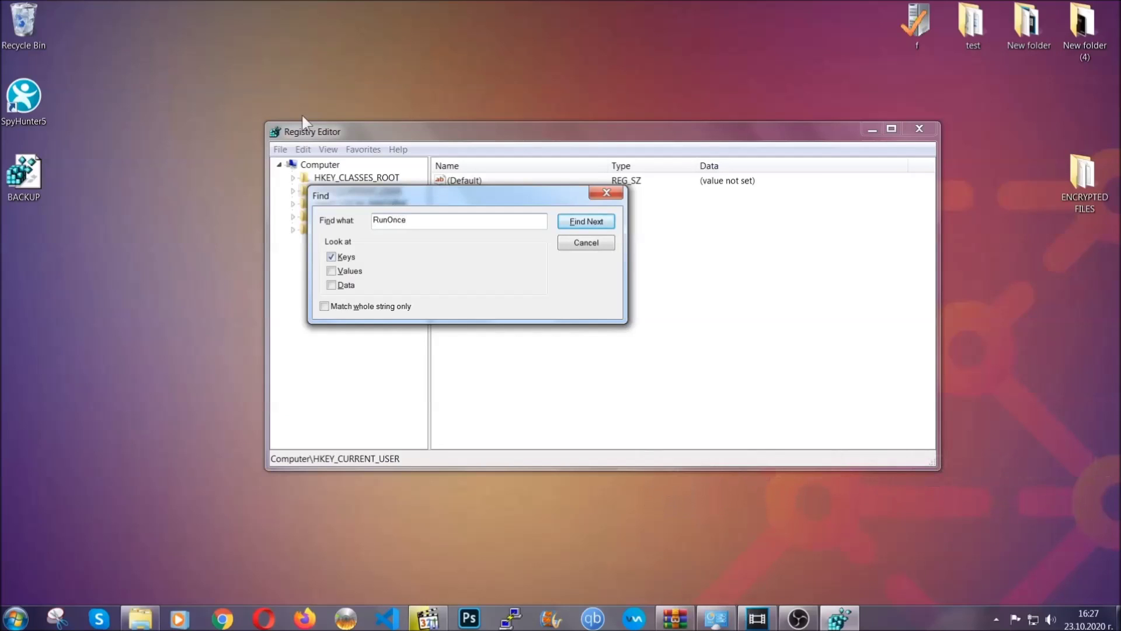
left_click(602, 228)
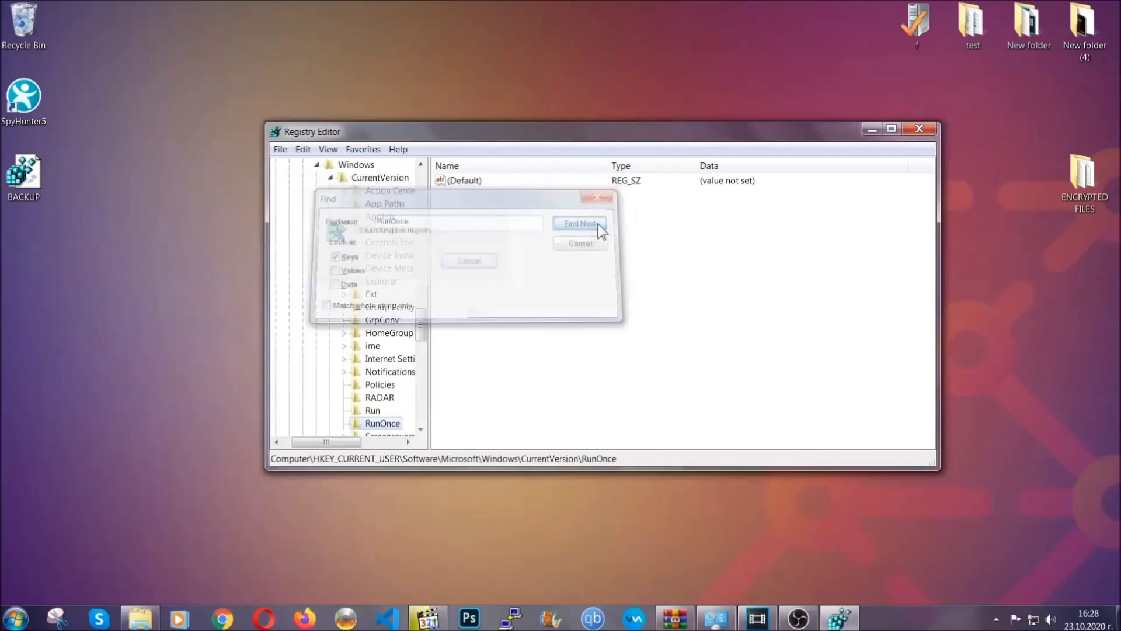
scroll(422, 327, "down", 3)
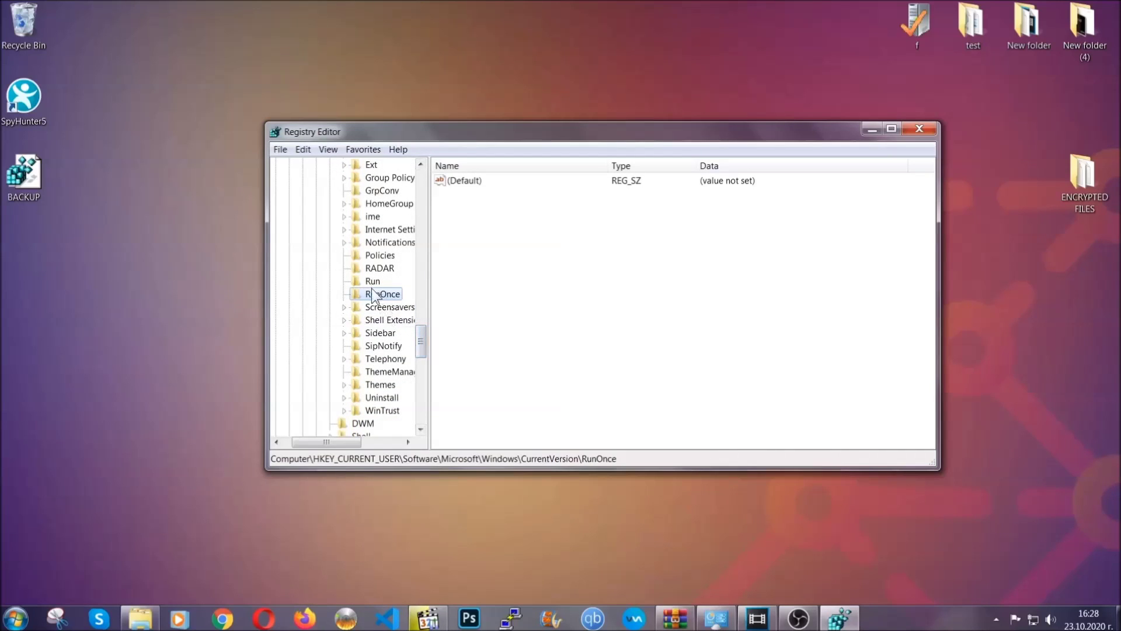
left_click(373, 281)
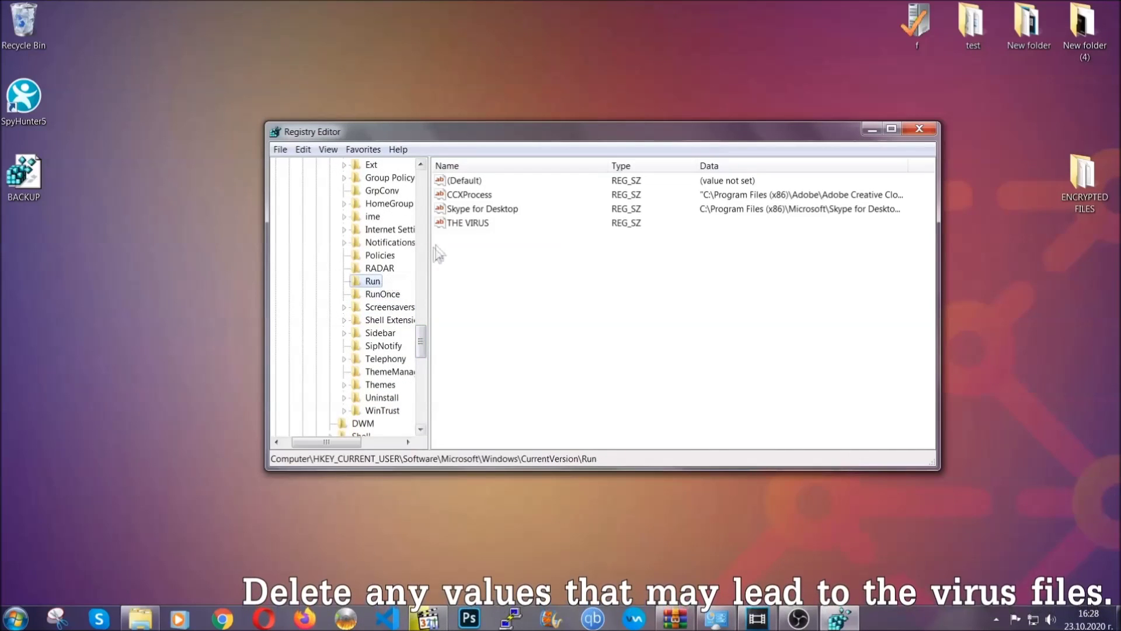
Step: Delete the THE VIRUS value from the Run key, close Registry Editor, and return to Chrome
left_click(460, 224)
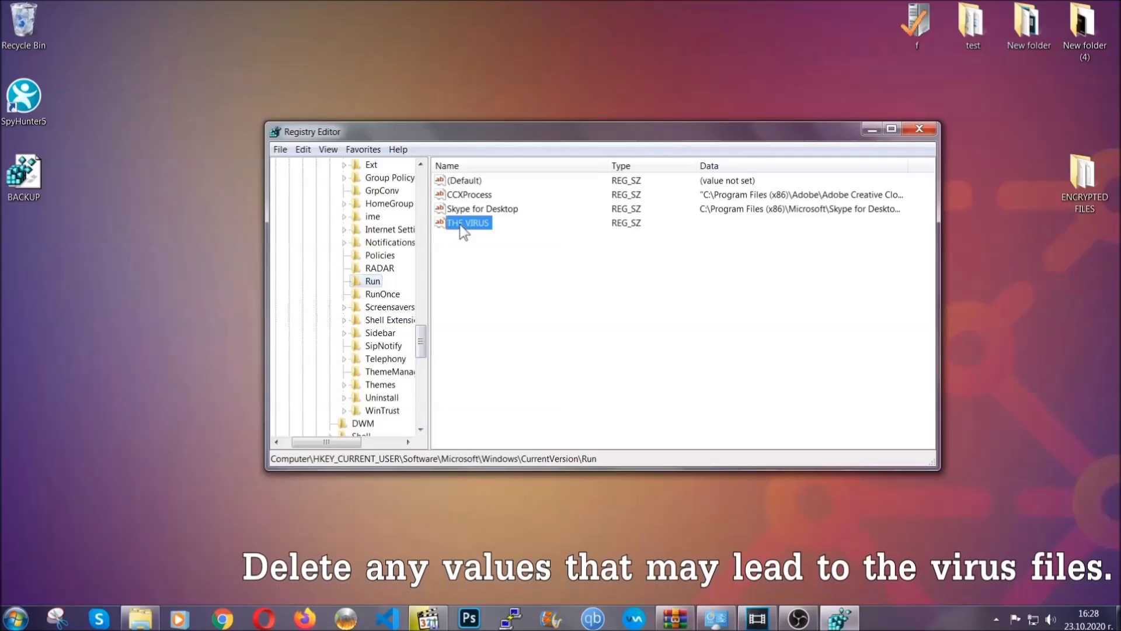
right_click(460, 224)
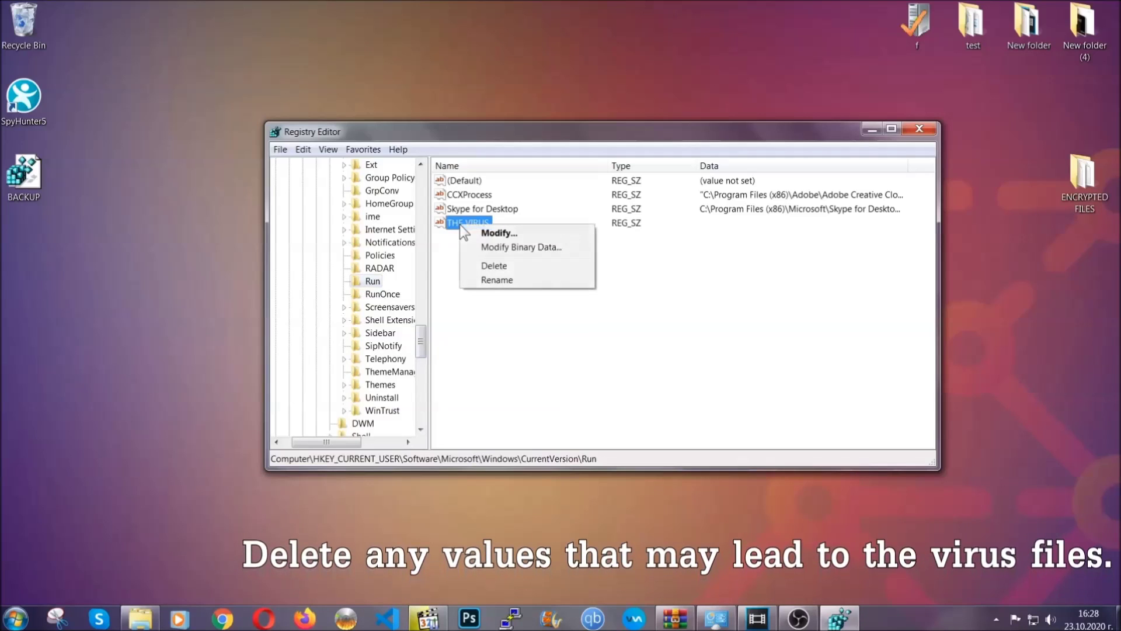
left_click(485, 266)
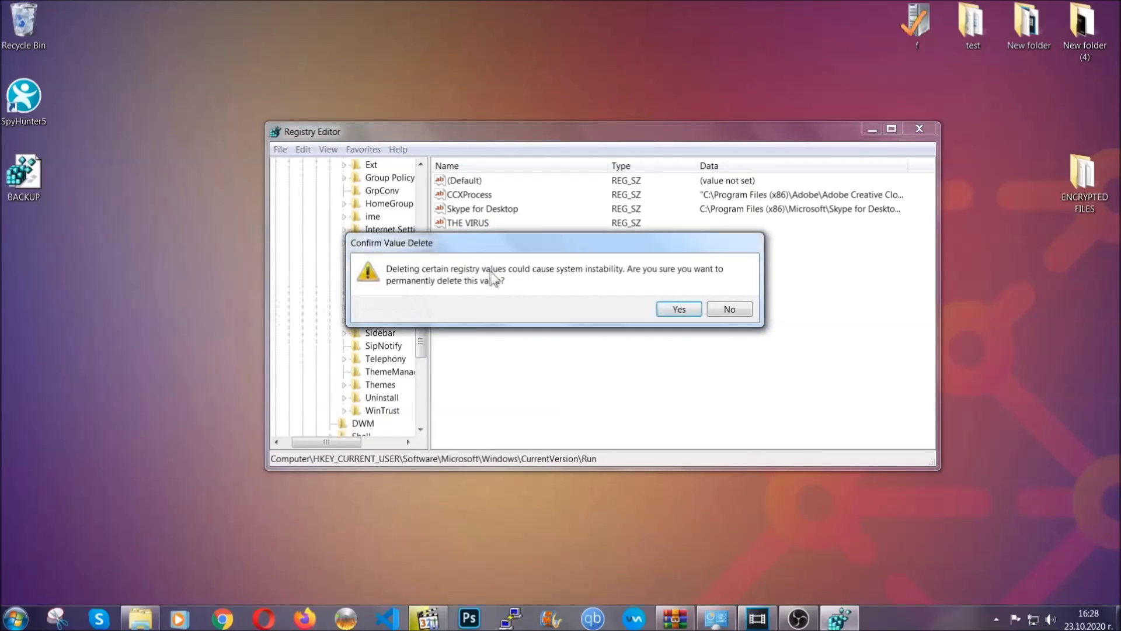
left_click(679, 310)
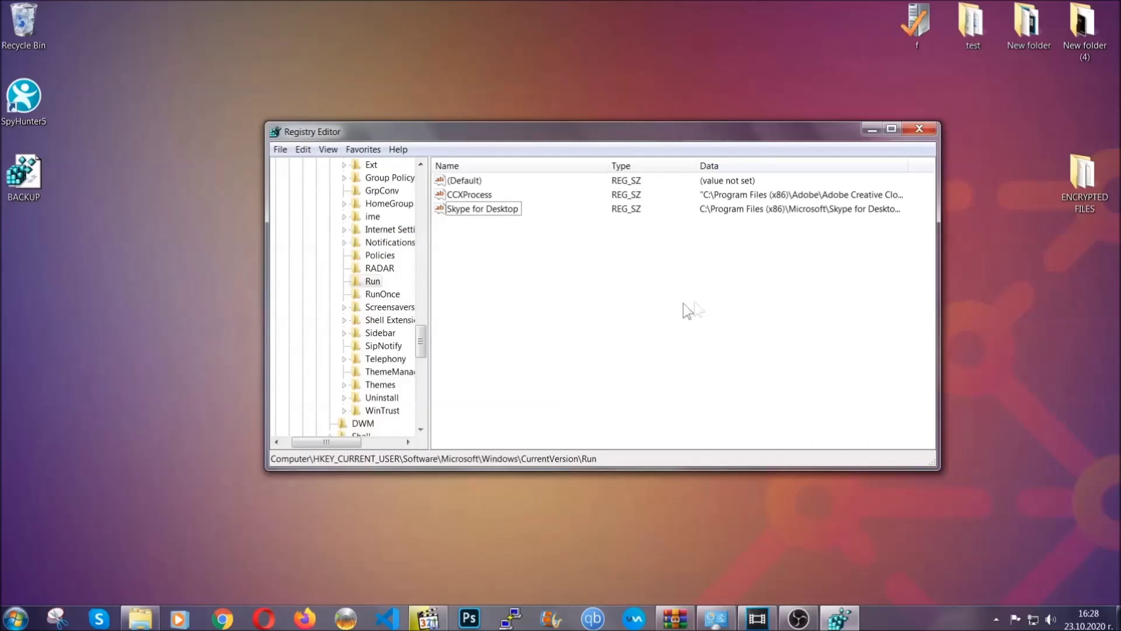
left_click(922, 128)
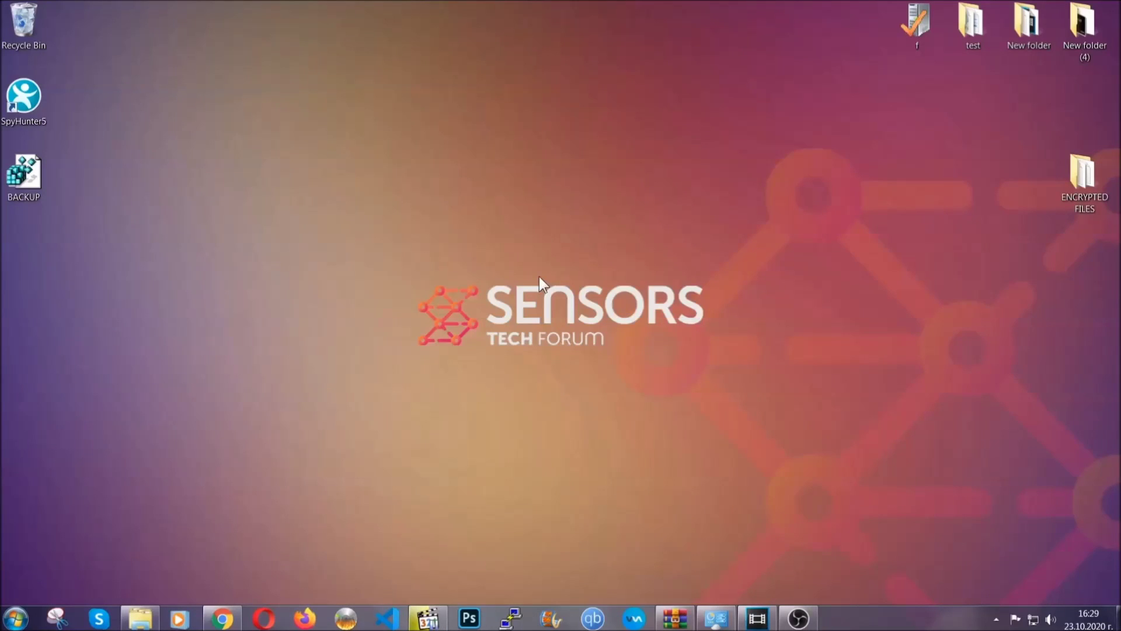
left_click(222, 619)
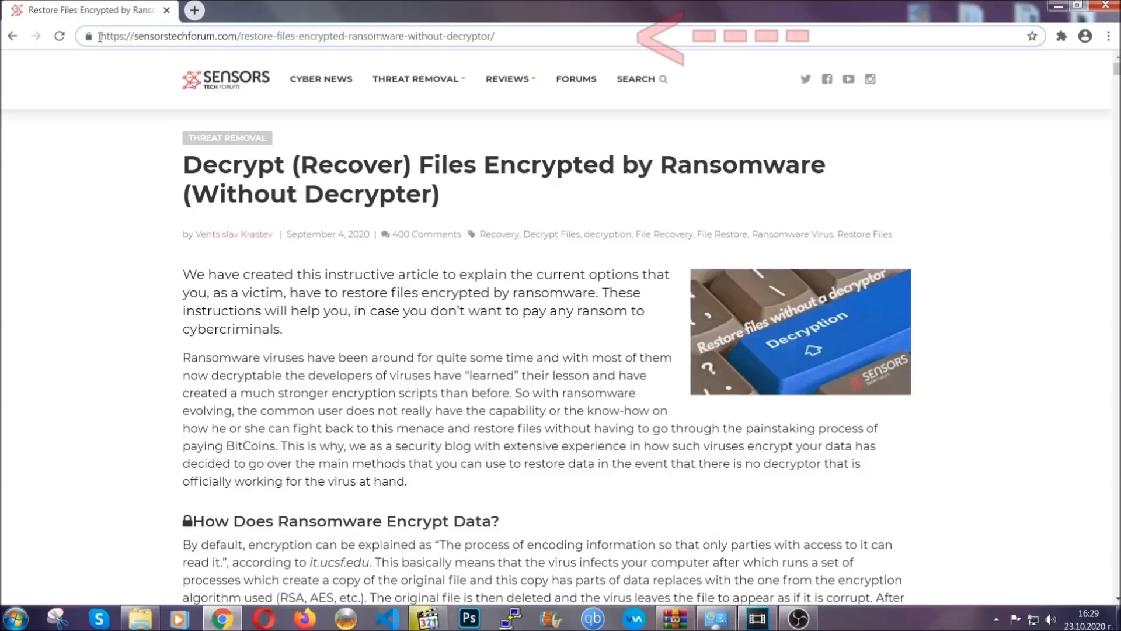
Step: Highlight the article's URL, then scroll down and expand 'Method 2 - Restore Data via Windows Backup'
left_click_drag(102, 35, 505, 41)
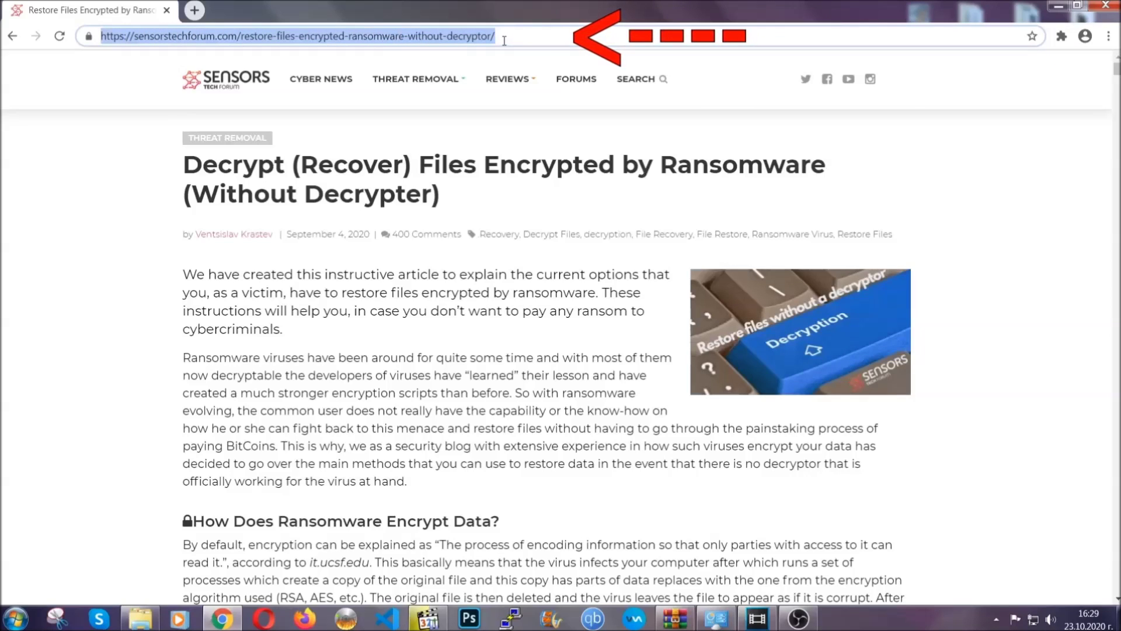
mouse_move(506, 109)
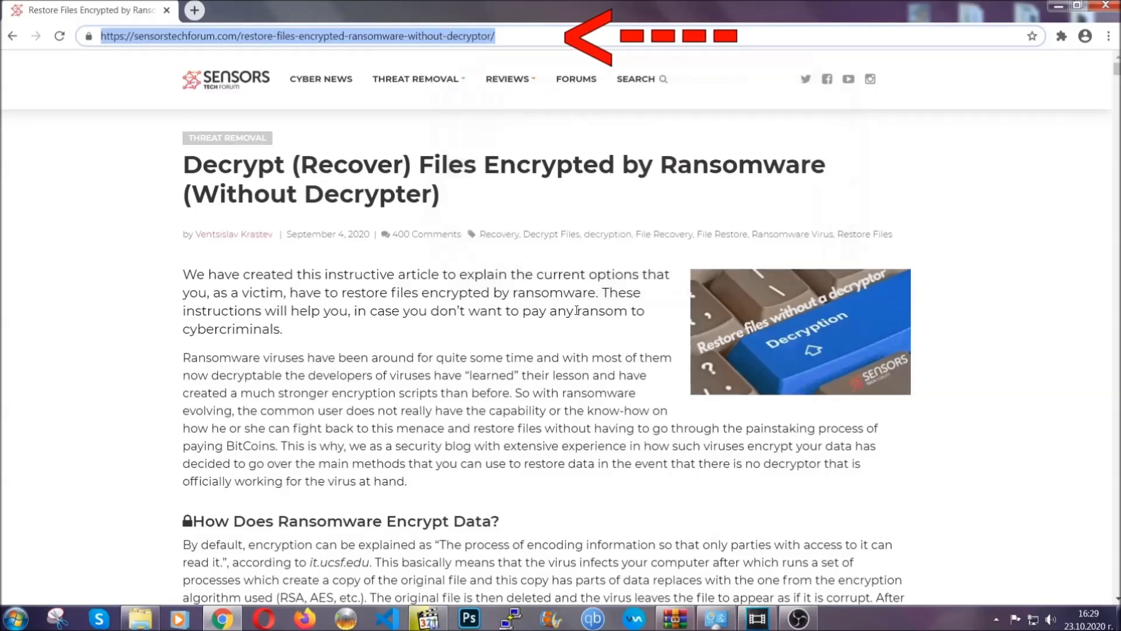
scroll(576, 320, "down", 5)
scroll(577, 319, "down", 6)
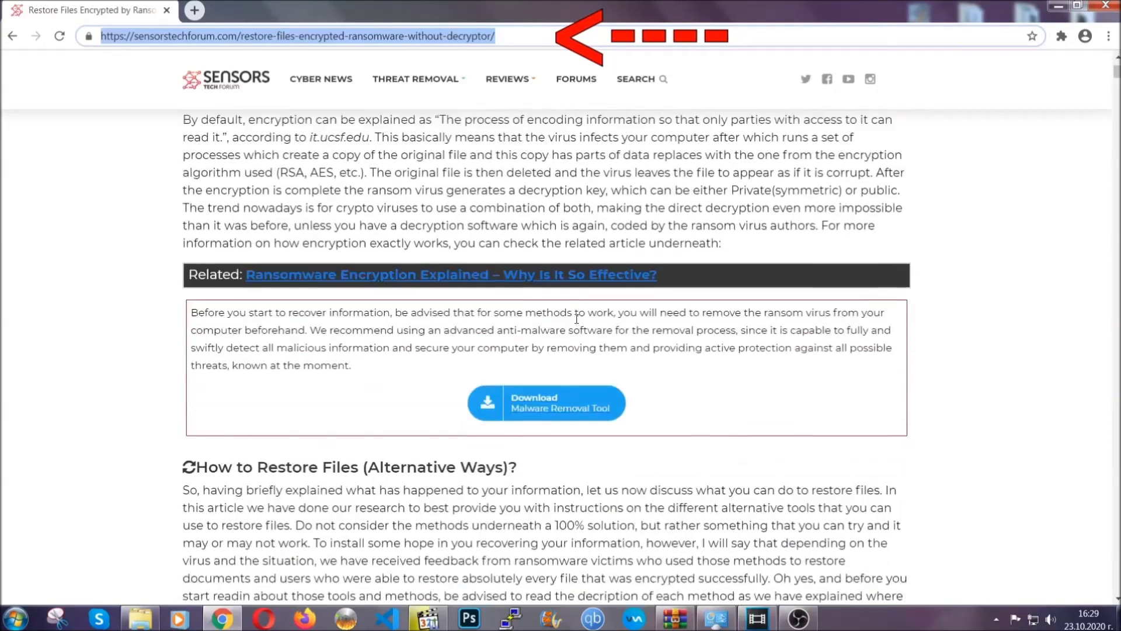
scroll(577, 320, "down", 1)
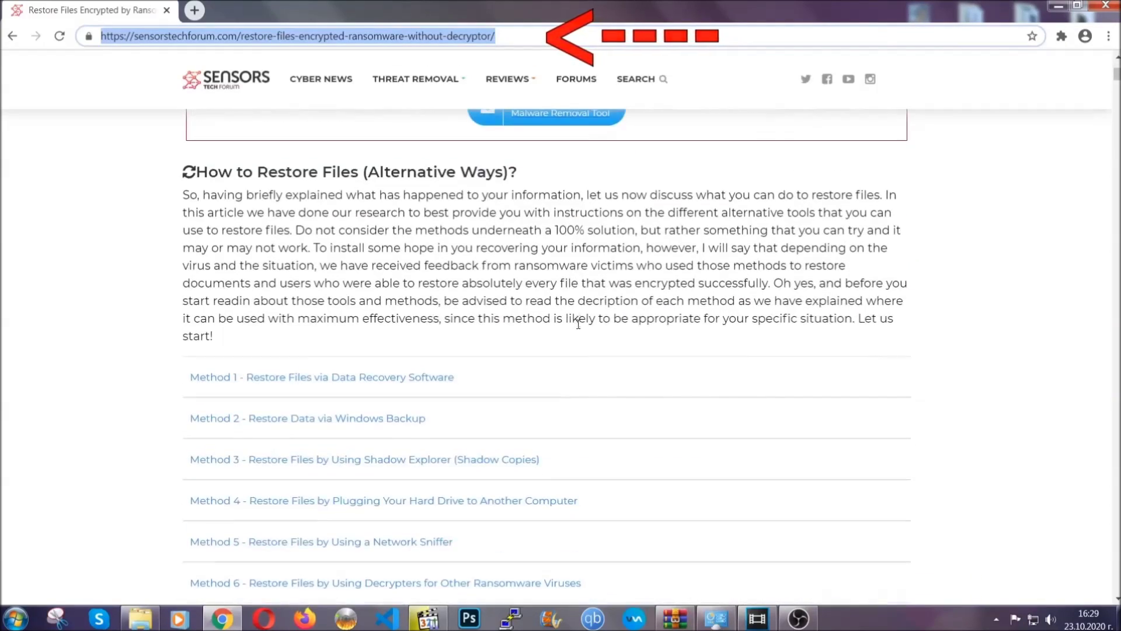
scroll(578, 323, "down", 3)
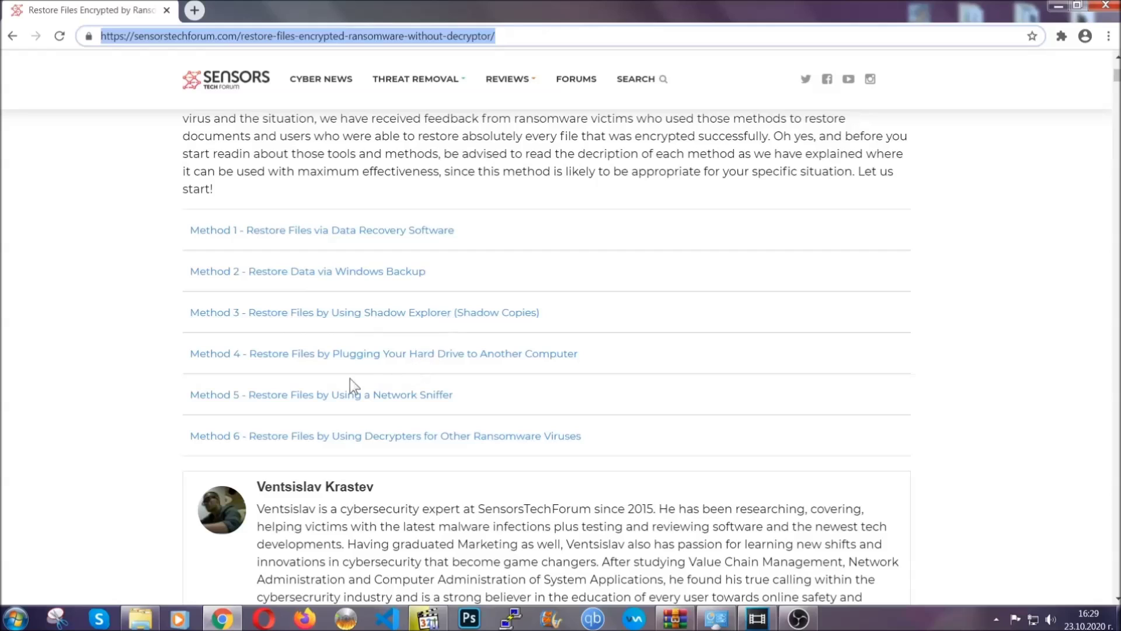
left_click(349, 271)
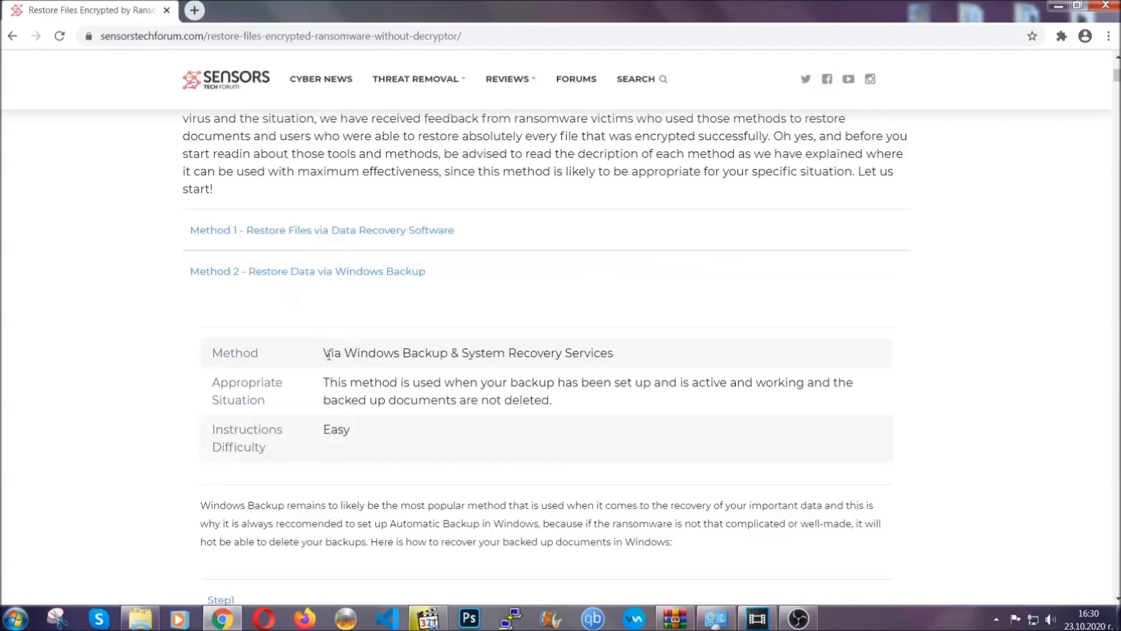
Step: Highlight the Windows Backup method details, then expand its Step1, Step2 and Step3 instructions
left_click_drag(324, 353, 395, 437)
left_click(401, 436)
scroll(400, 436, "down", 4)
scroll(401, 435, "down", 1)
left_click(231, 307)
scroll(526, 363, "down", 5)
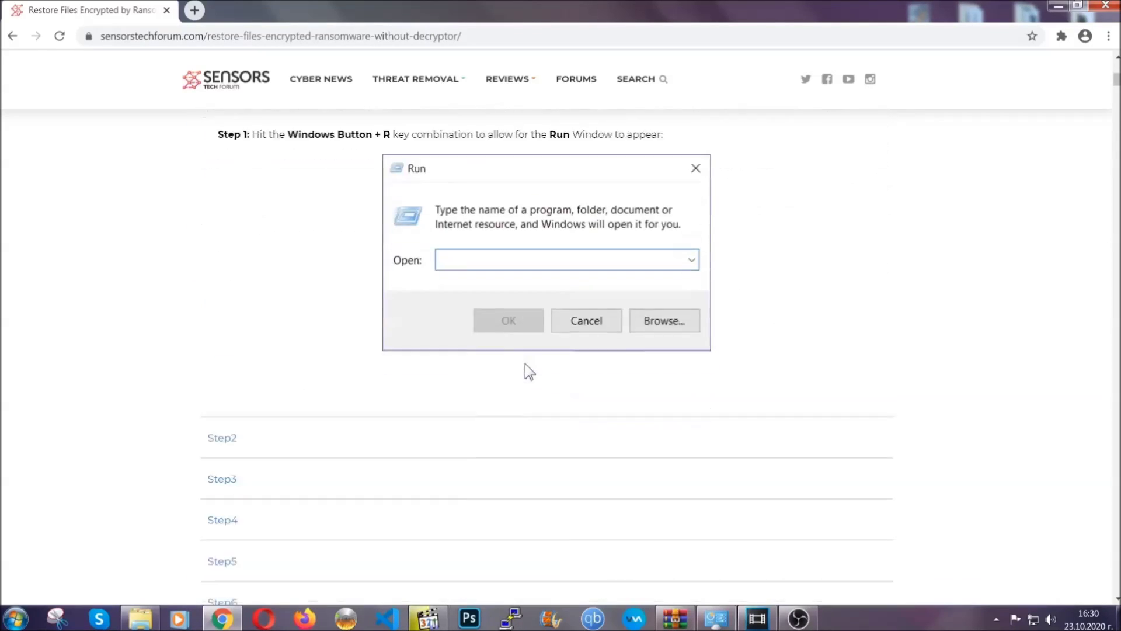
left_click(259, 363)
scroll(500, 373, "down", 5)
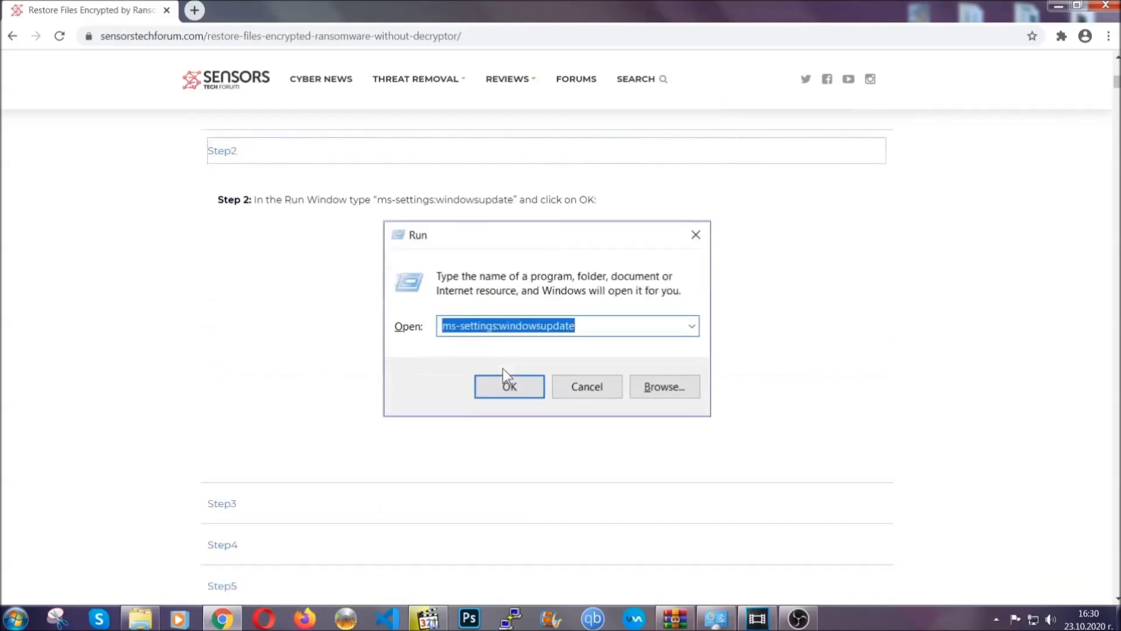
left_click(331, 424)
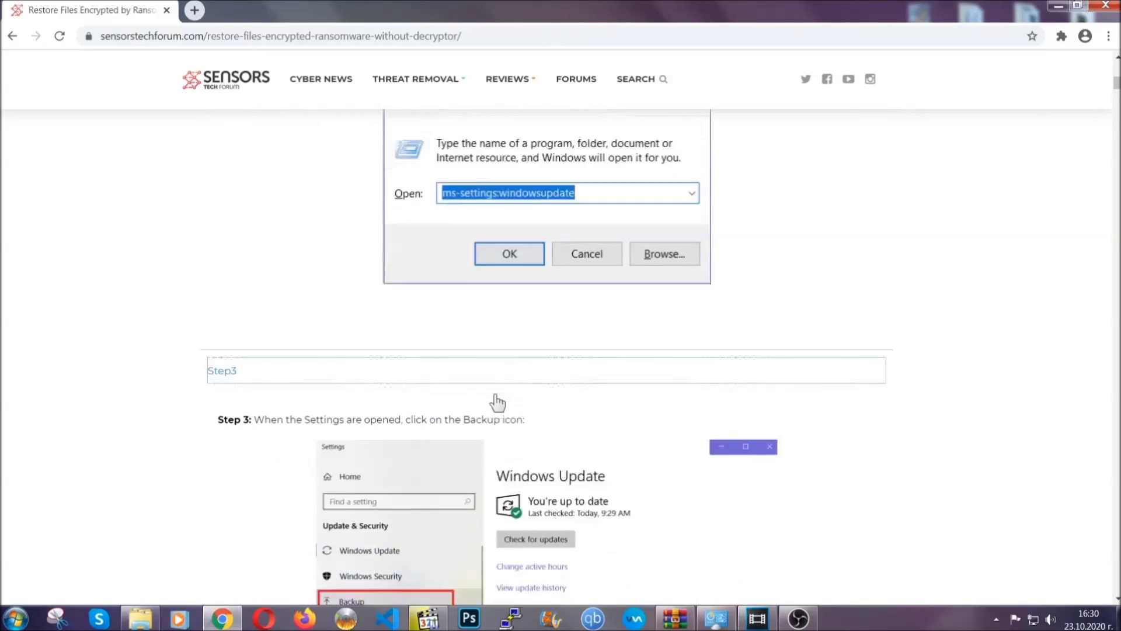
Step: Scroll through the expanded steps, then minimize Chrome to reveal the desktop's ENCRYPTED FILES folder
scroll(496, 400, "down", 3)
scroll(494, 397, "down", 3)
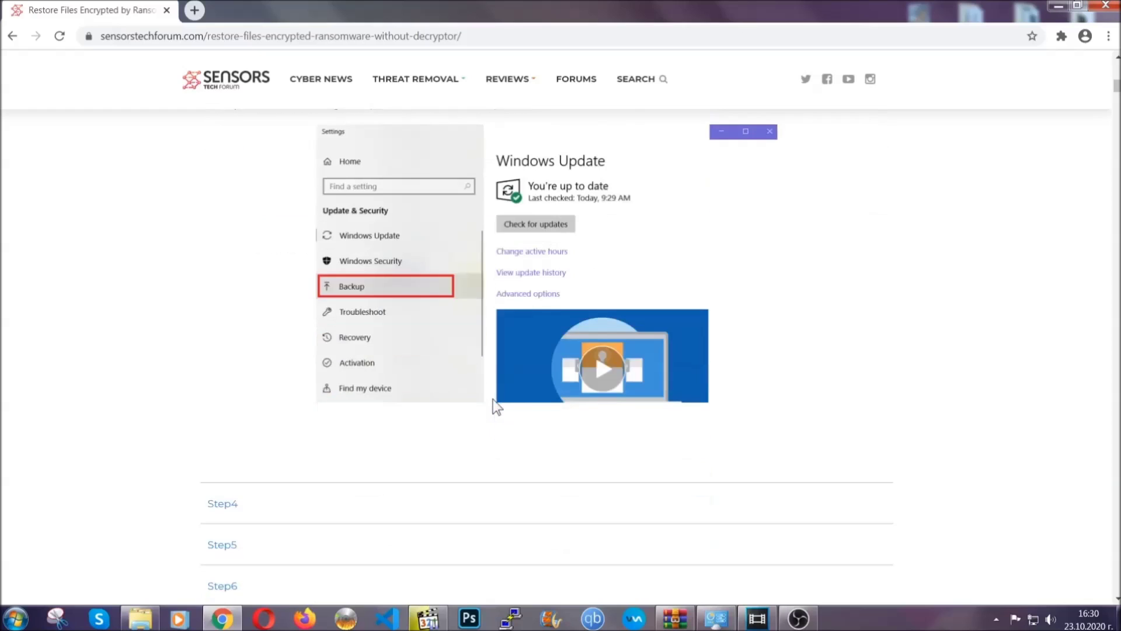
scroll(493, 399, "down", 2)
scroll(492, 400, "down", 8)
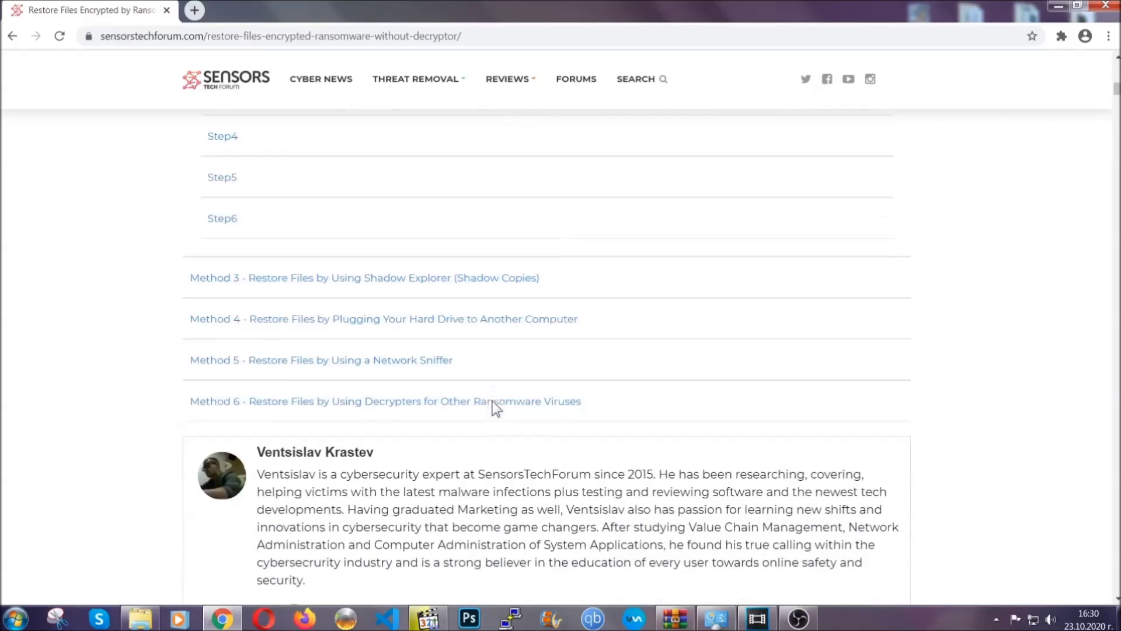
scroll(492, 401, "up", 20)
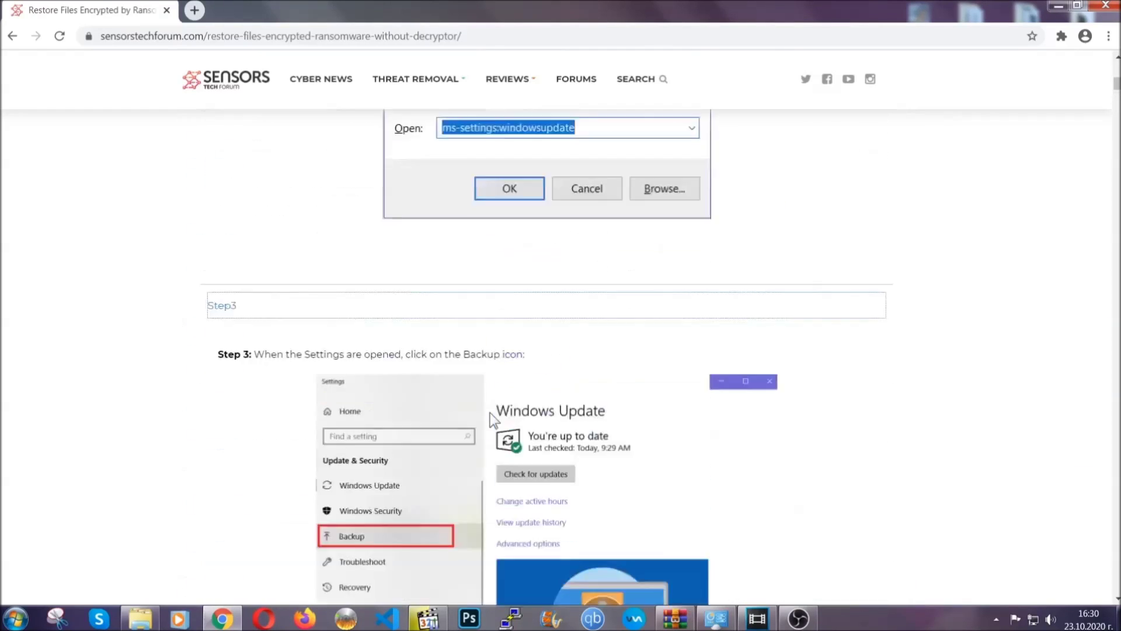
scroll(493, 412, "up", 5)
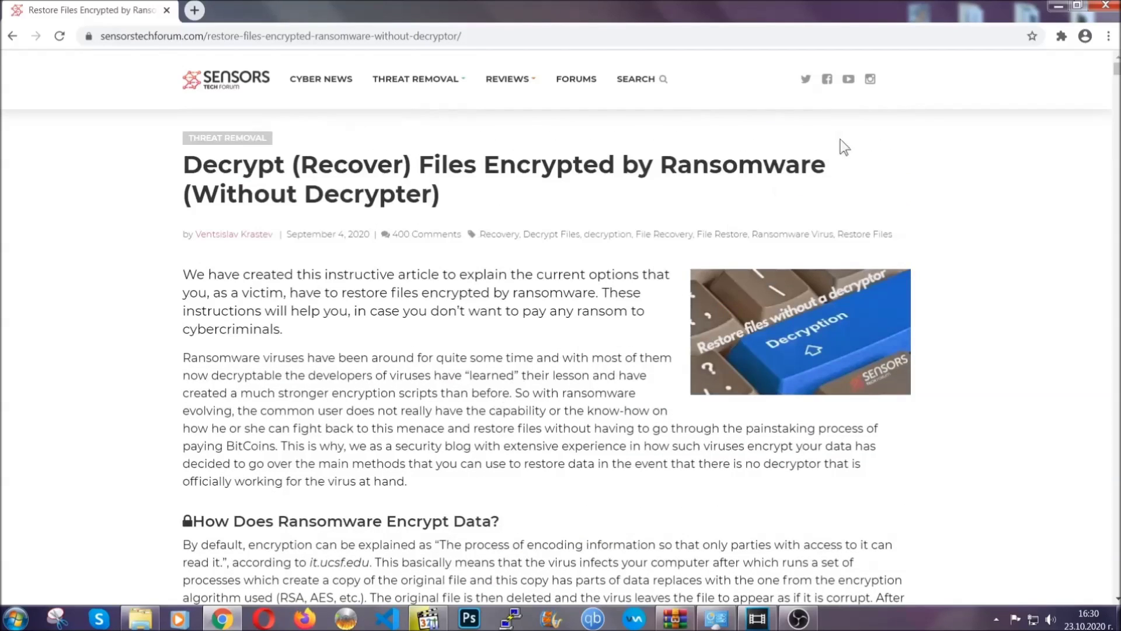
left_click(1057, 5)
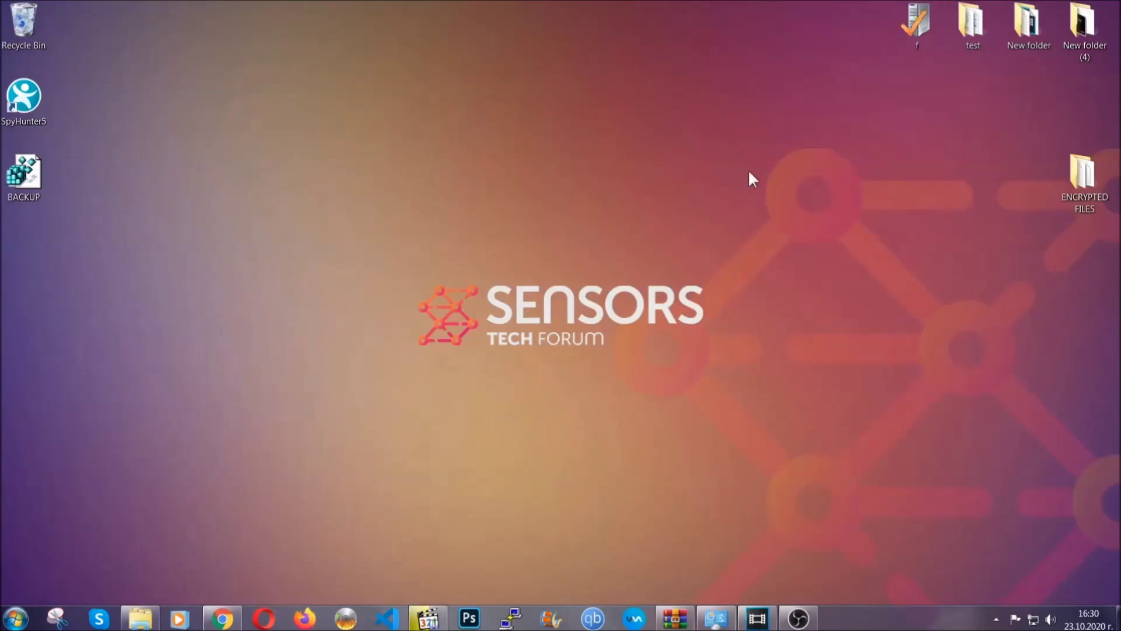